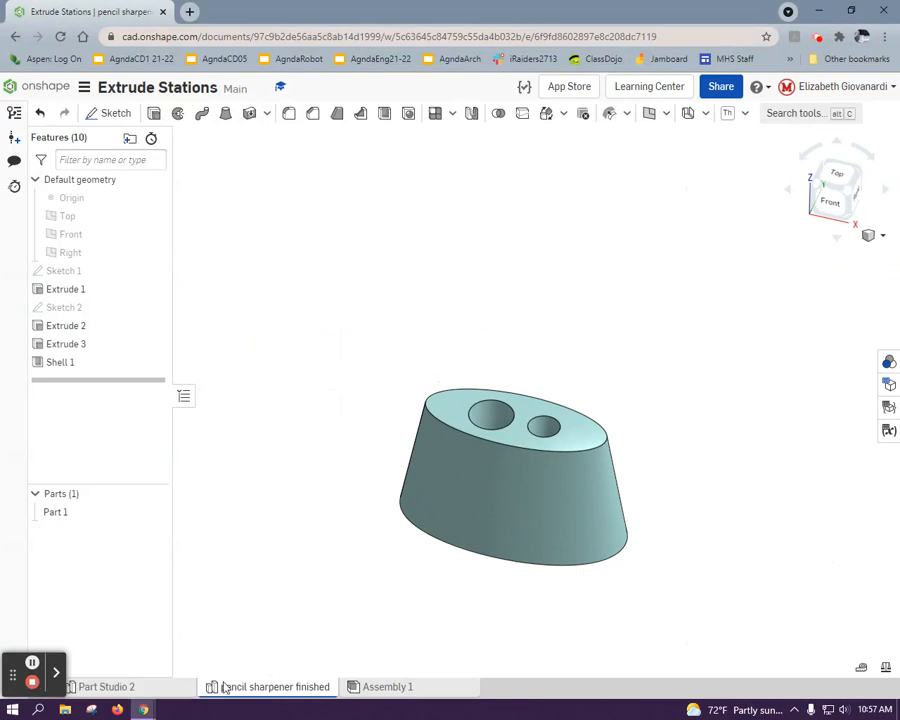
# Step: Start a new sketch on the Top plane in Part Studio 2, viewed from the top
pyautogui.click(119, 690)
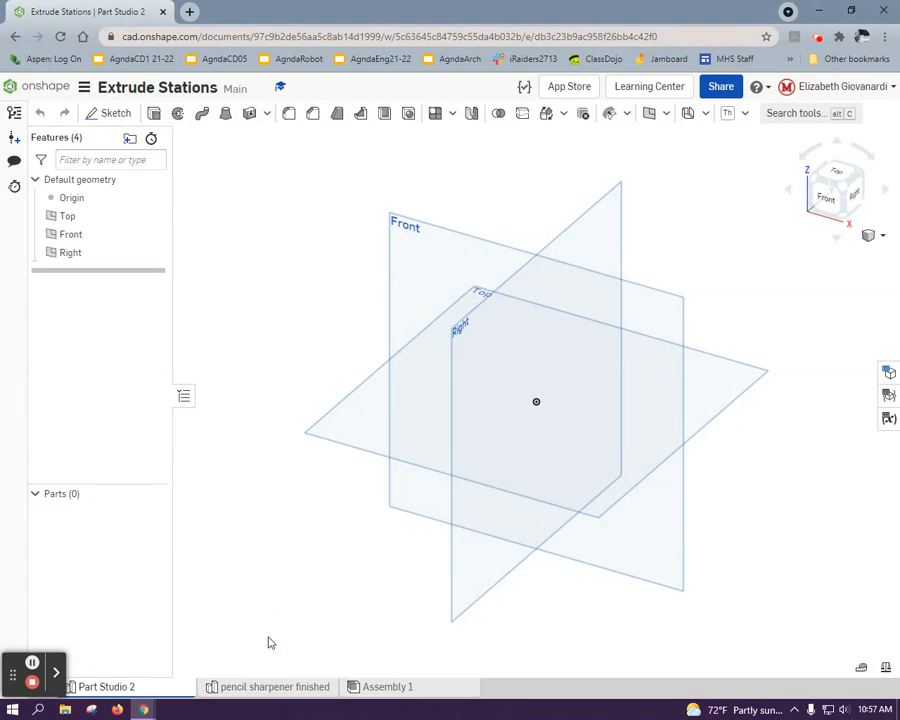
pyautogui.click(381, 400)
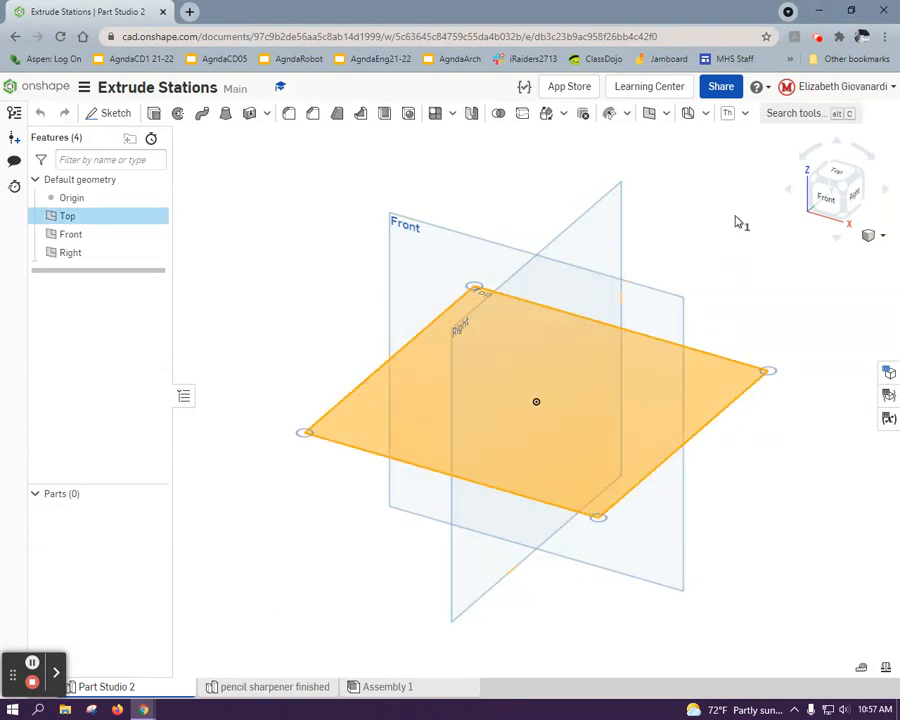
pyautogui.click(112, 113)
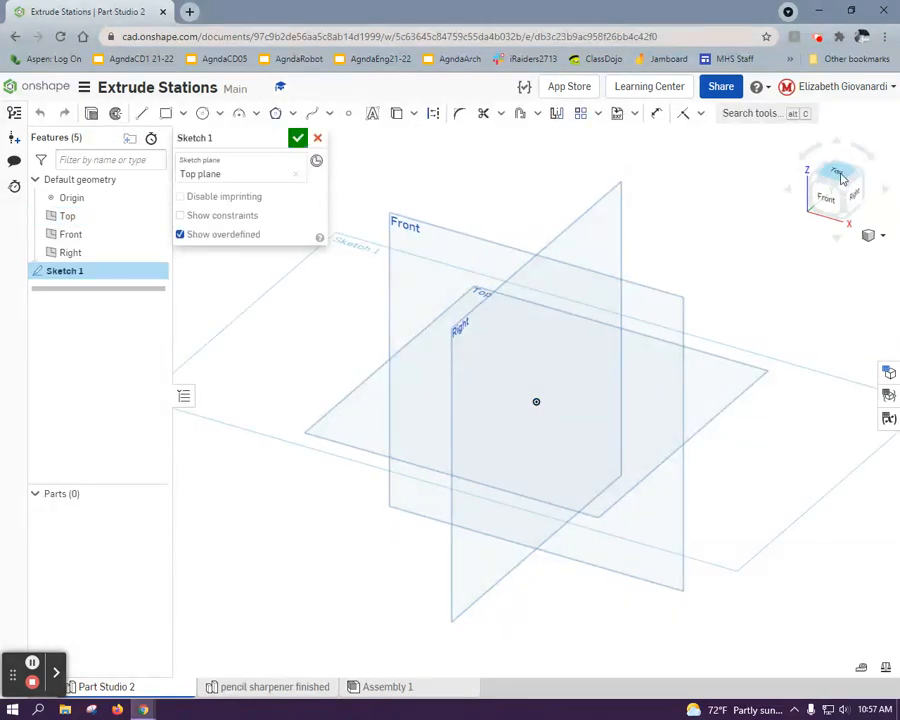
pyautogui.click(838, 176)
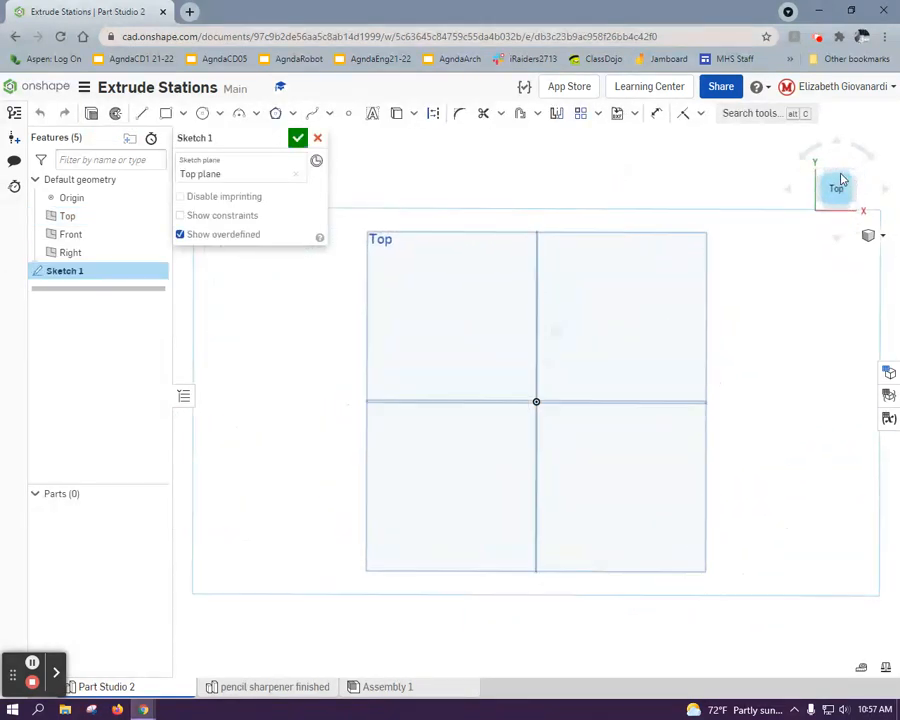
# Step: Sketch an ellipse centred on the origin, about 3.05 in wide and 1.34 in high
pyautogui.click(220, 114)
pyautogui.click(229, 184)
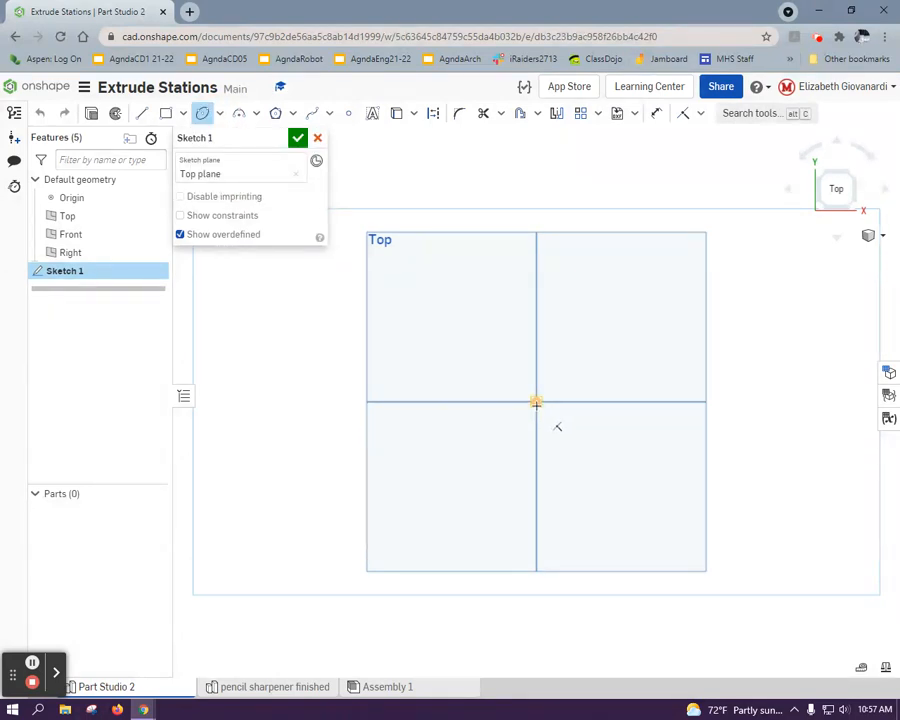
pyautogui.click(536, 402)
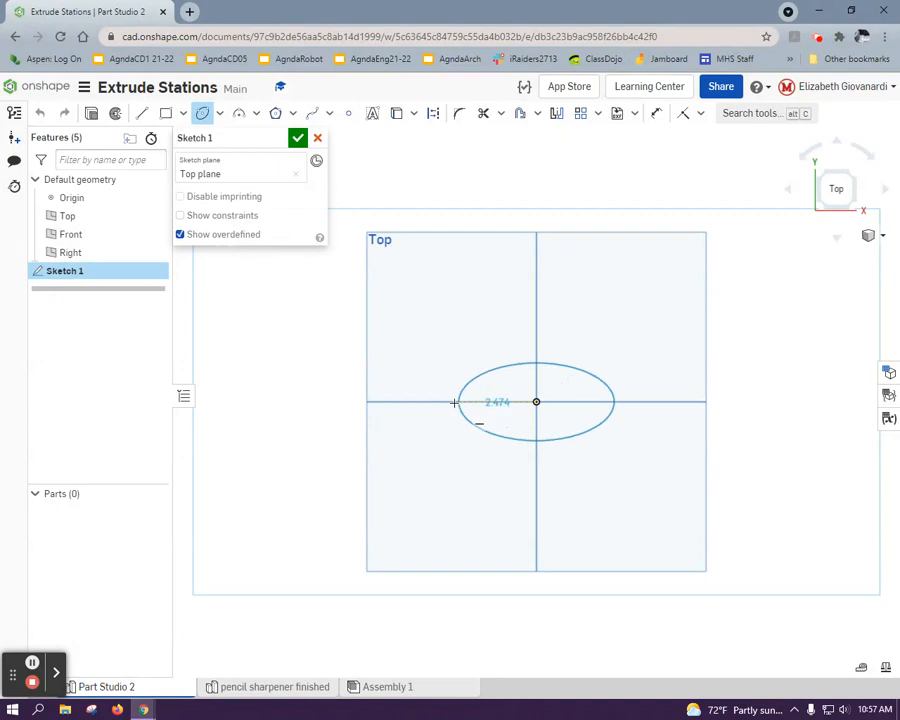
pyautogui.click(450, 402)
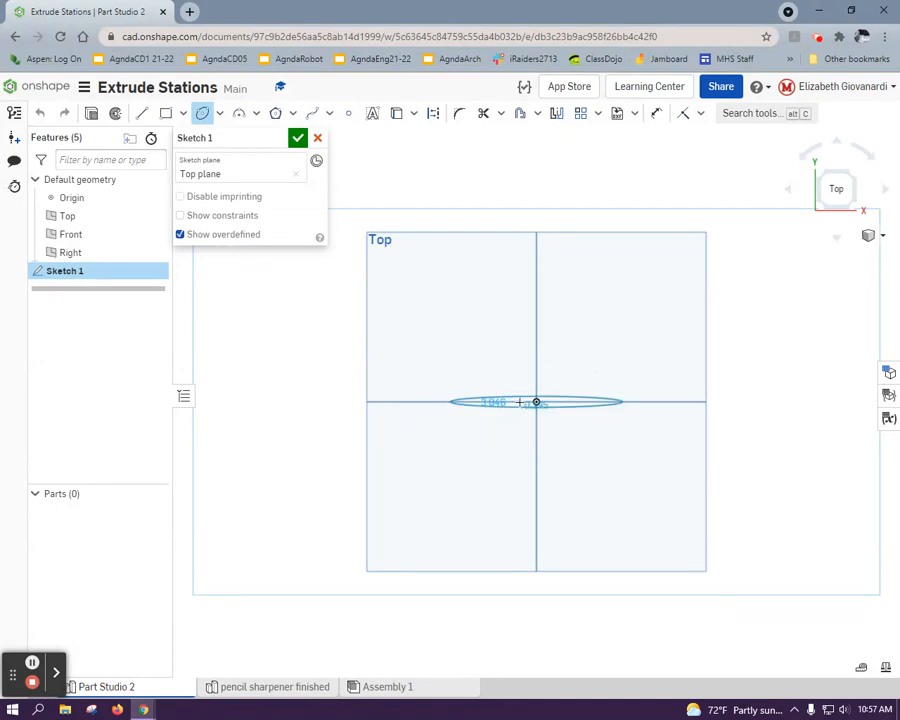
pyautogui.click(537, 438)
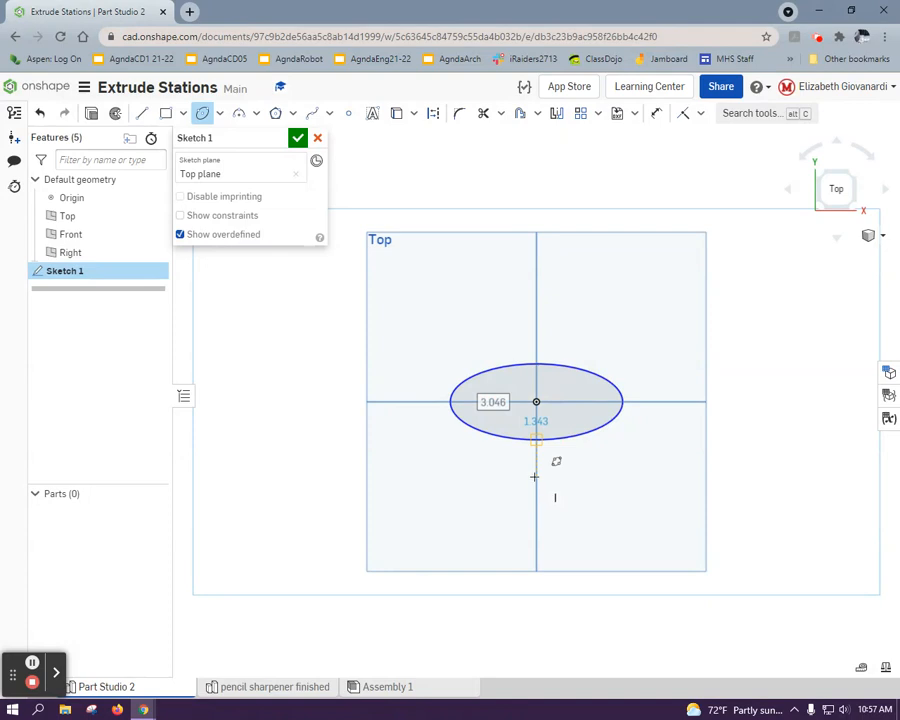
# Step: Check the reference drawing in the other window and set the ellipse's width to 1.813 in and its height to 0.75 in
pyautogui.hotkey('alt', 'Tab')
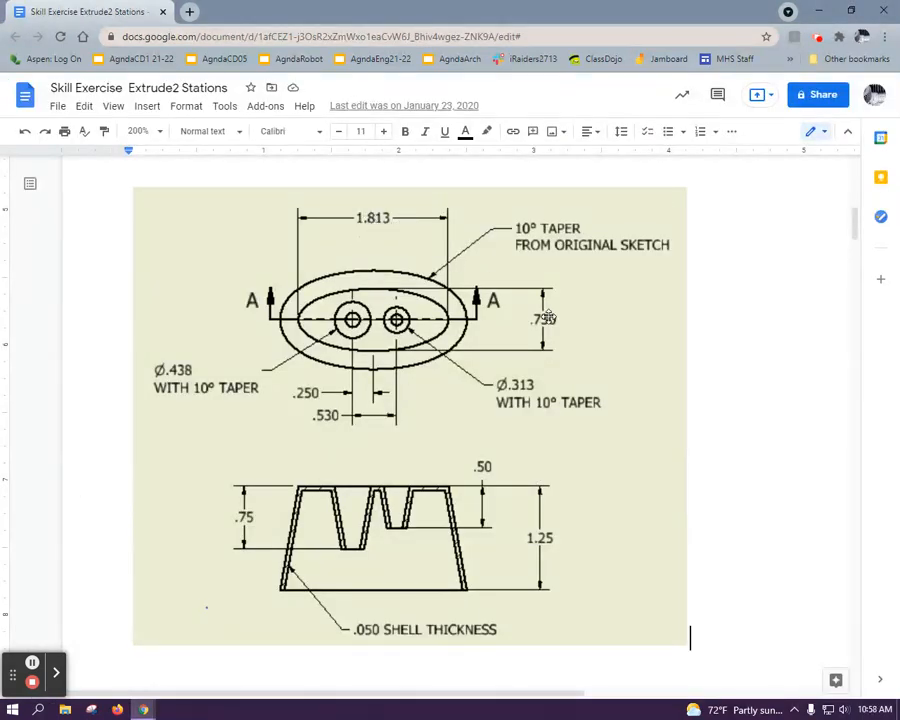
pyautogui.hotkey('alt', 'Tab')
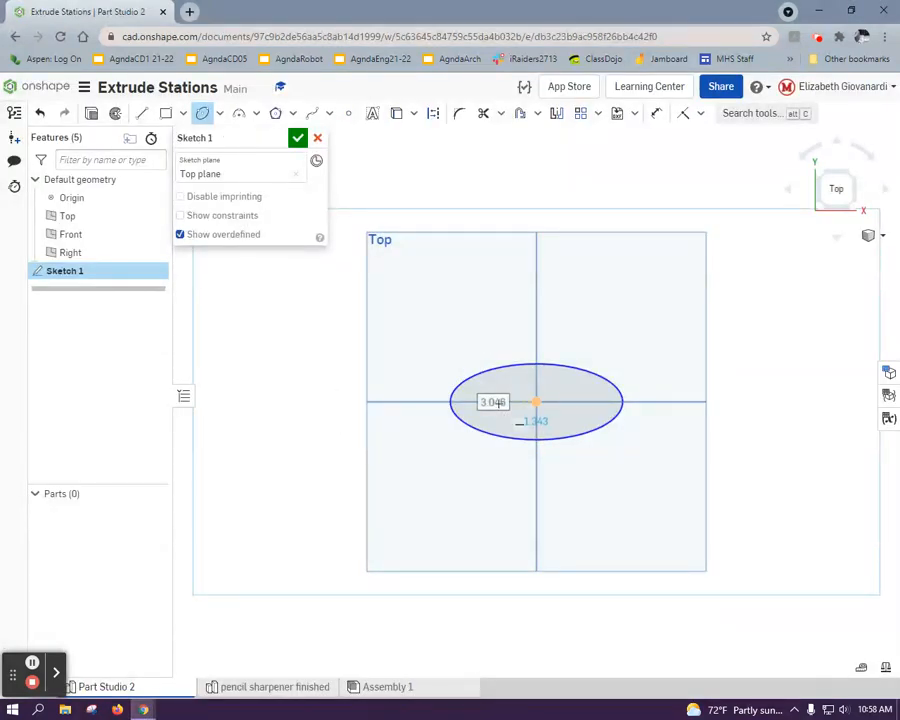
pyautogui.write('1.343')
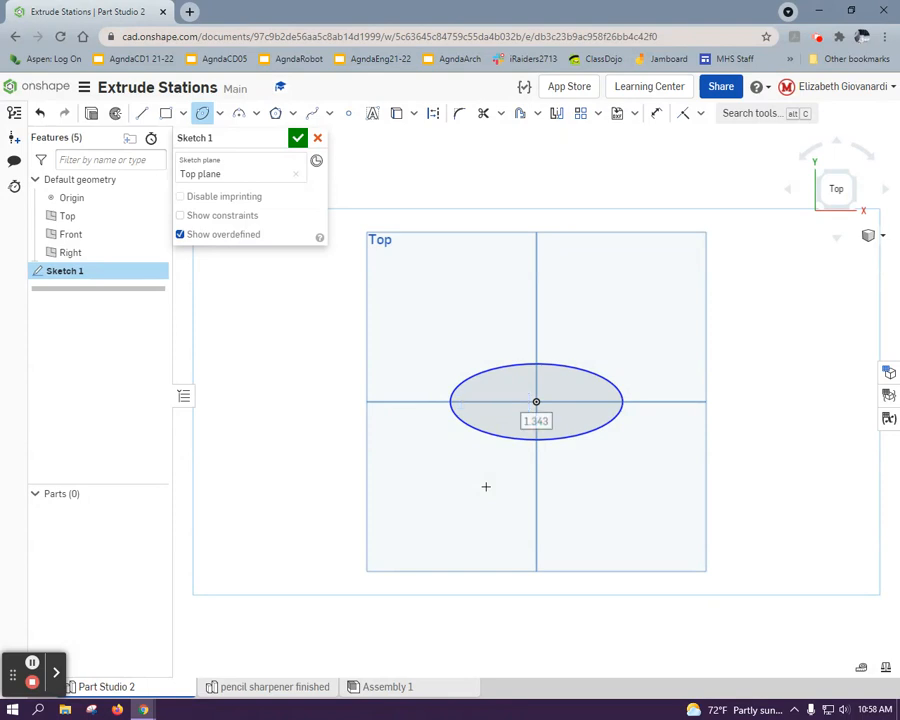
pyautogui.press('Return')
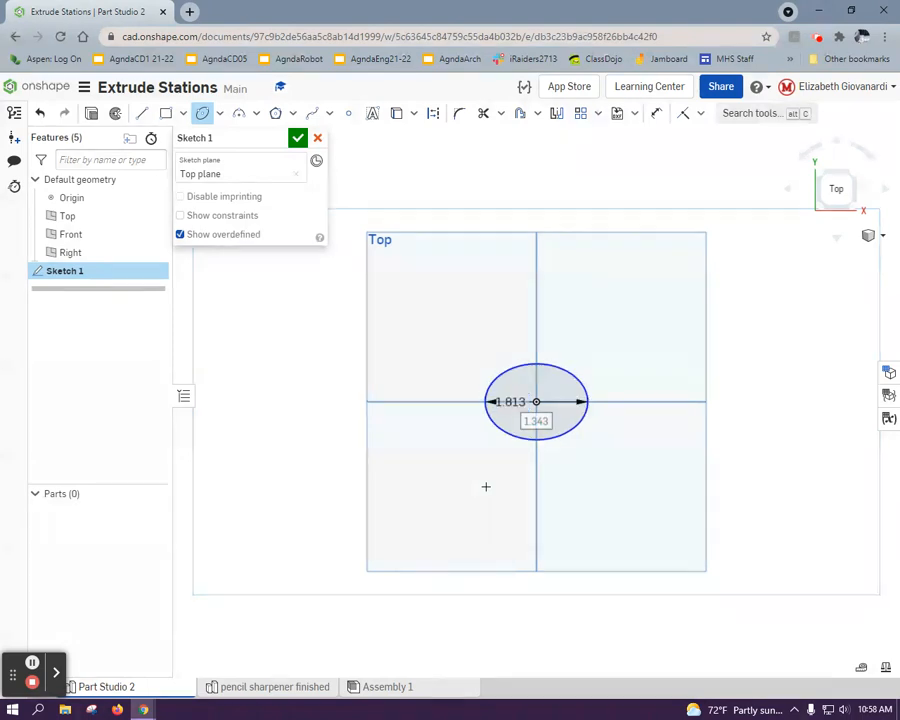
pyautogui.doubleClick(538, 420)
pyautogui.write('0.75')
pyautogui.press('Return')
pyautogui.scroll(2, 541, 412)
pyautogui.scroll(3, 540, 412)
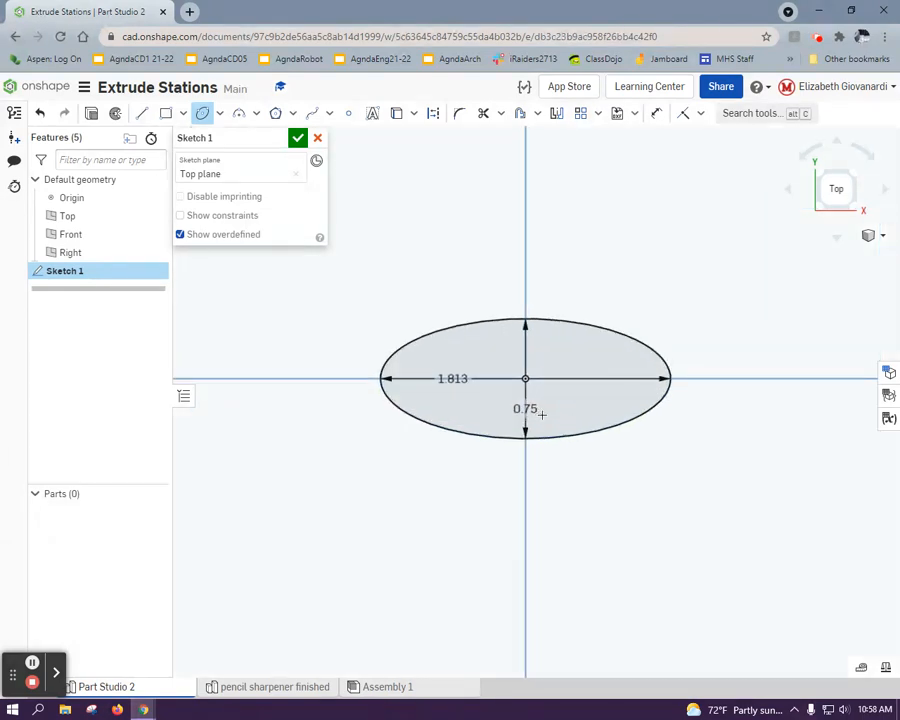
# Step: Extrude the ellipse as a new solid with a blind depth of 1.25 in, checking the height in the reference drawing
pyautogui.click(91, 113)
pyautogui.scroll(-4, 516, 505)
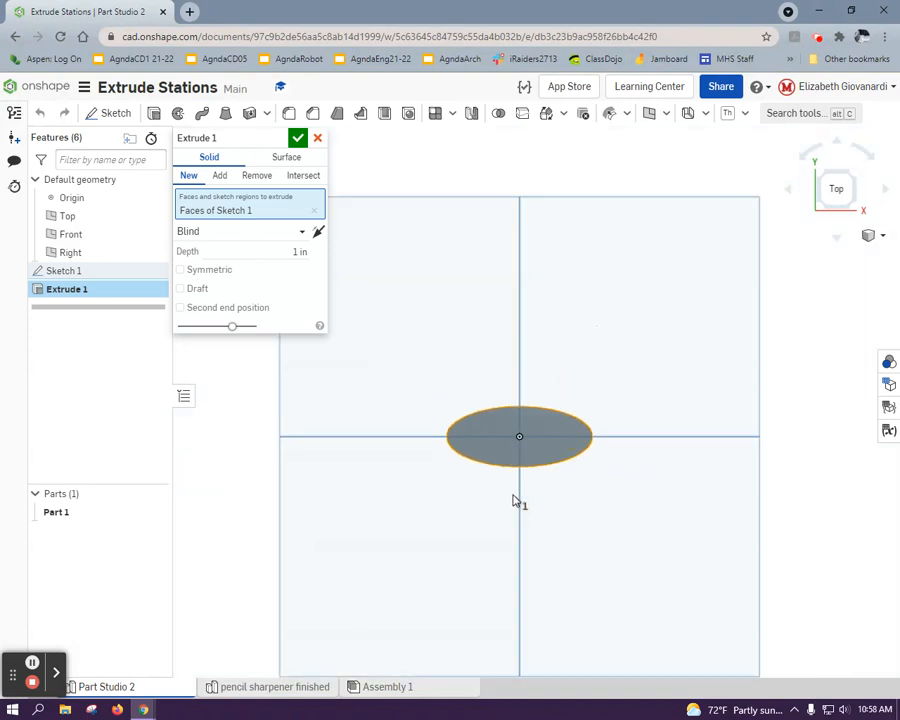
pyautogui.moveTo(508, 494); pyautogui.dragTo(507, 475, button='right')
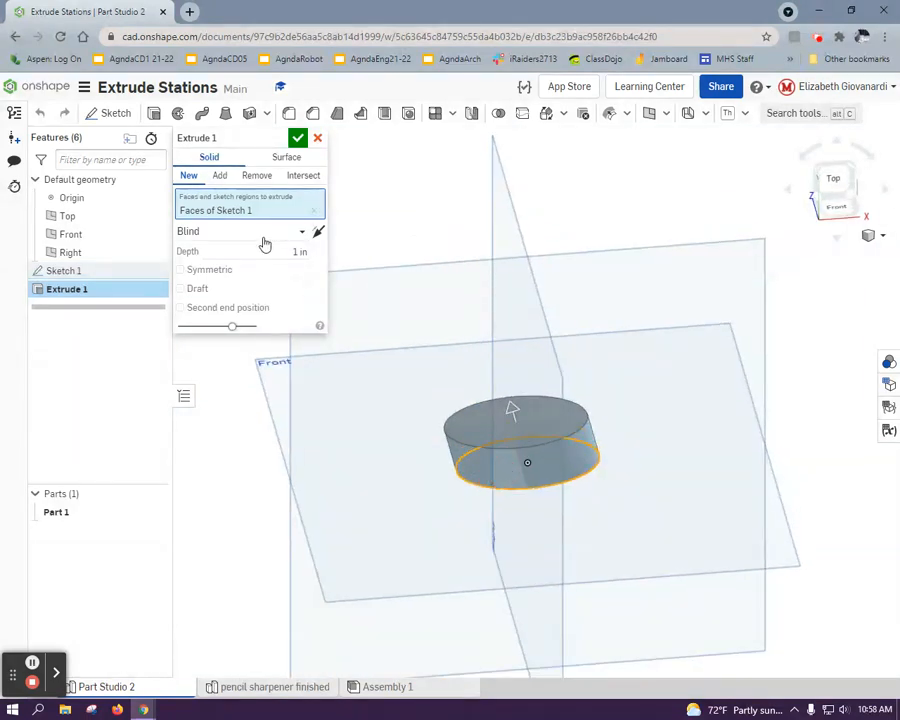
pyautogui.hotkey('alt', 'Tab')
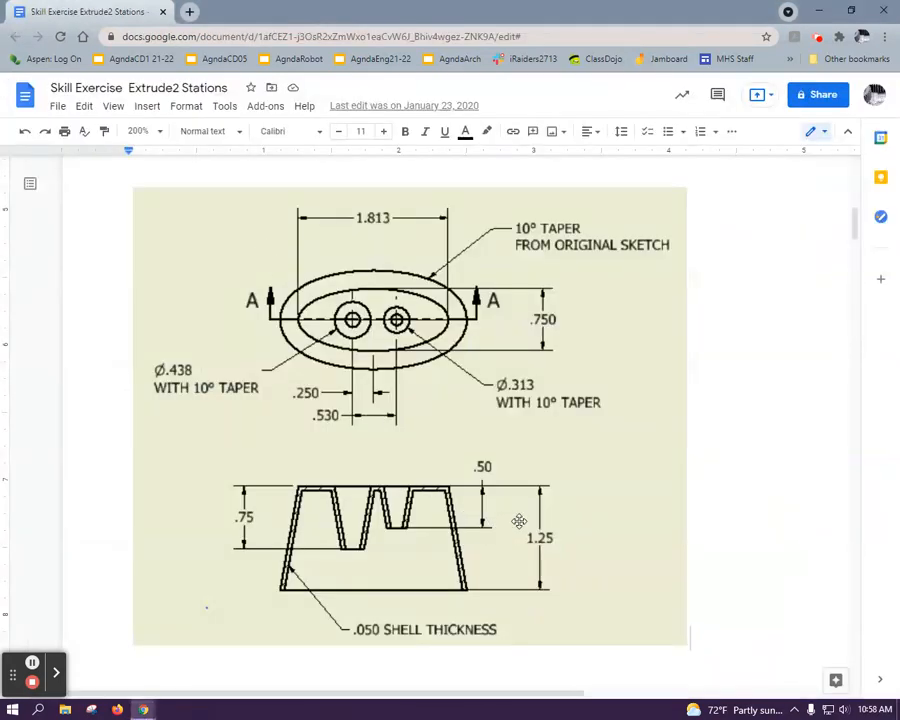
pyautogui.hotkey('alt', 'Tab')
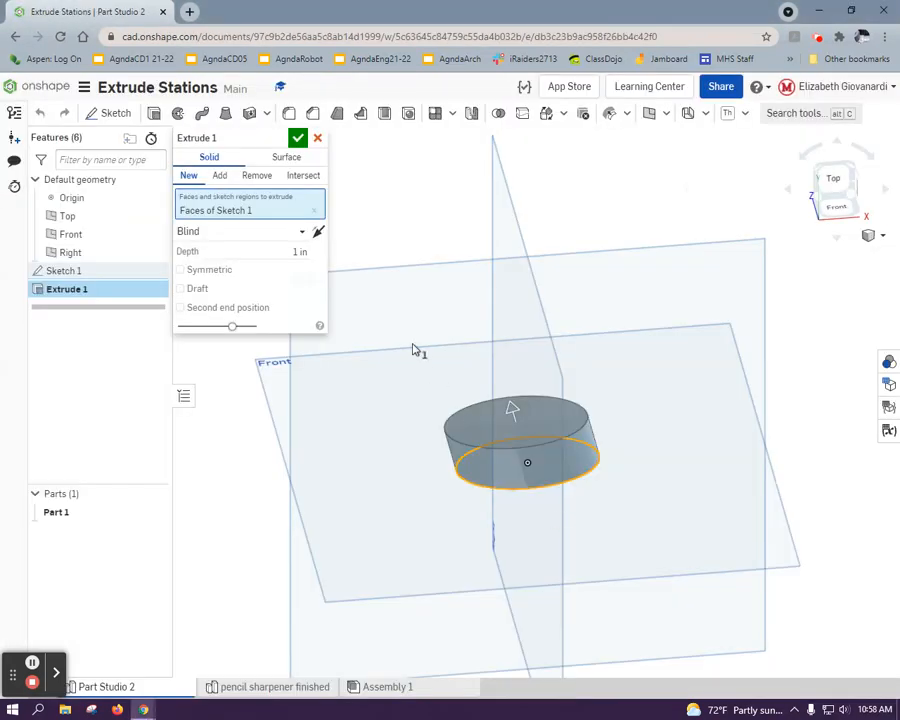
pyautogui.click(279, 251)
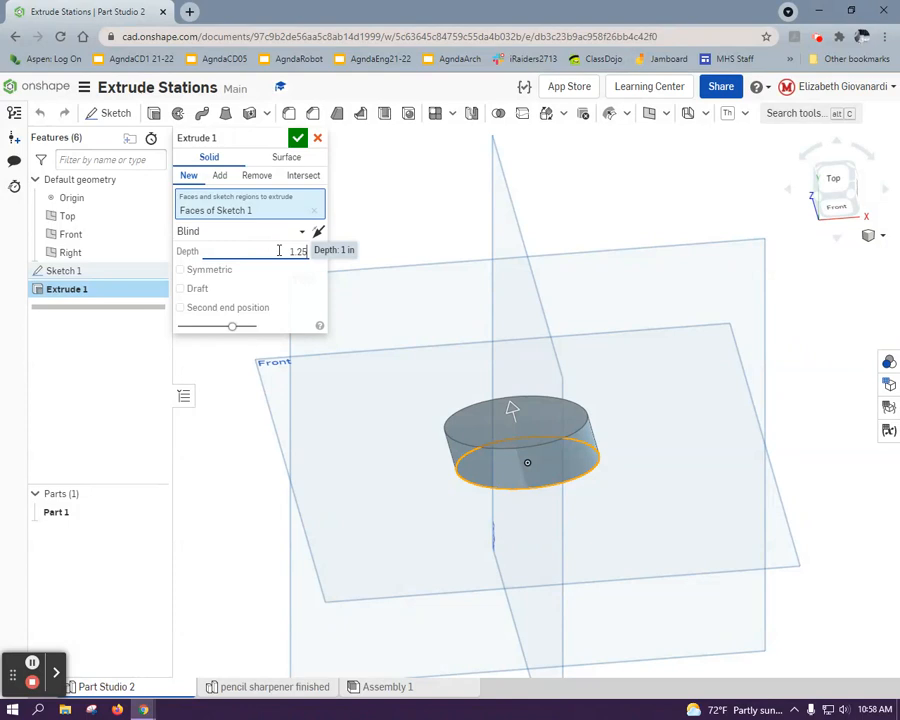
# Step: Flip the extrusion downward, give it a 10 degree draft that widens away from the sketch, and accept it
pyautogui.click(200, 289)
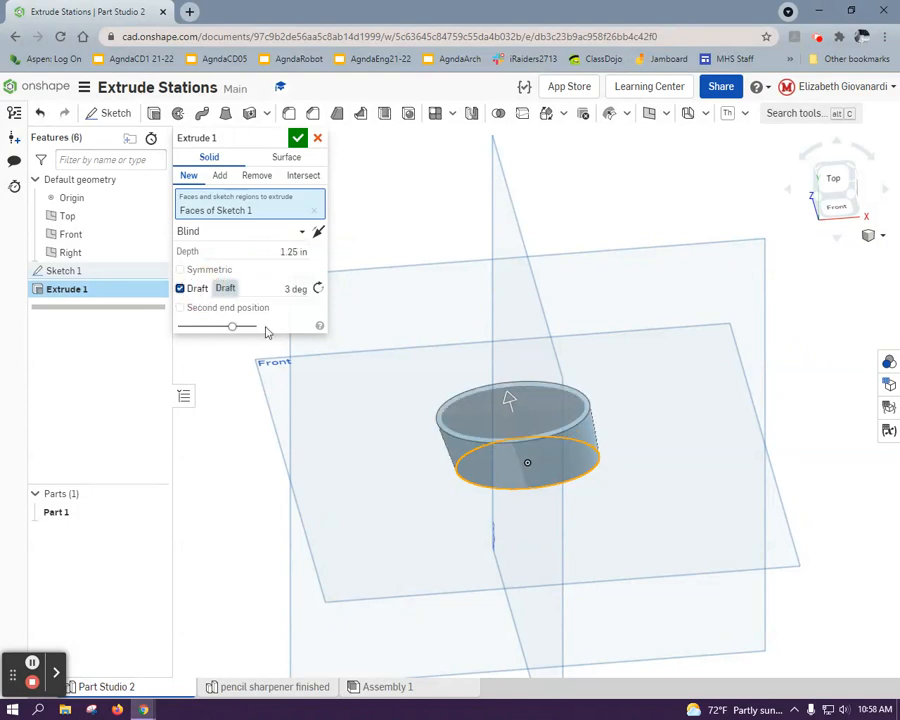
pyautogui.moveTo(390, 418); pyautogui.dragTo(395, 386, button='right')
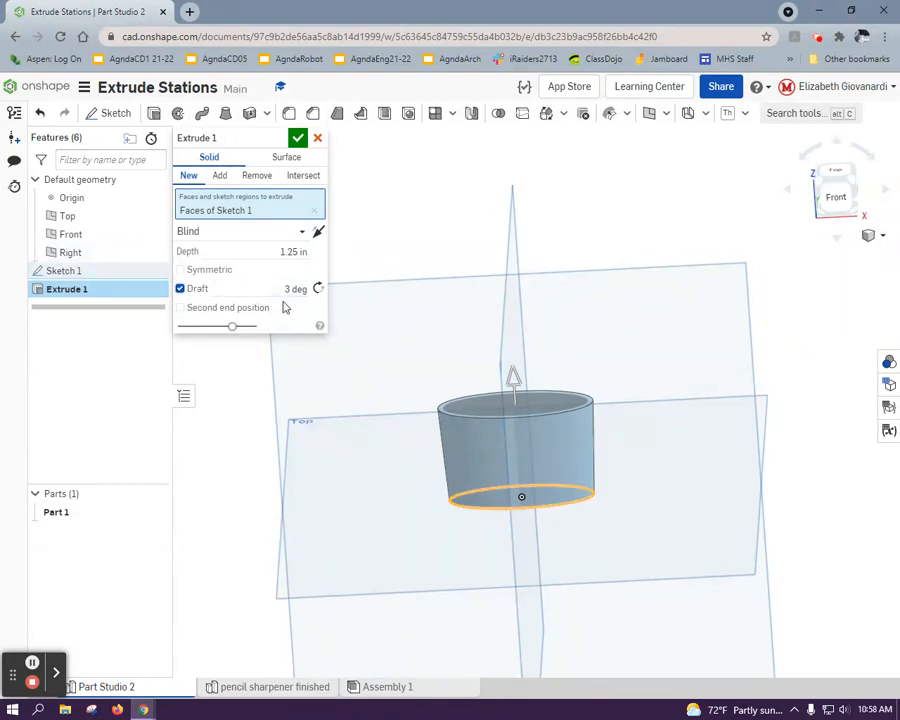
pyautogui.click(320, 232)
pyautogui.click(285, 288)
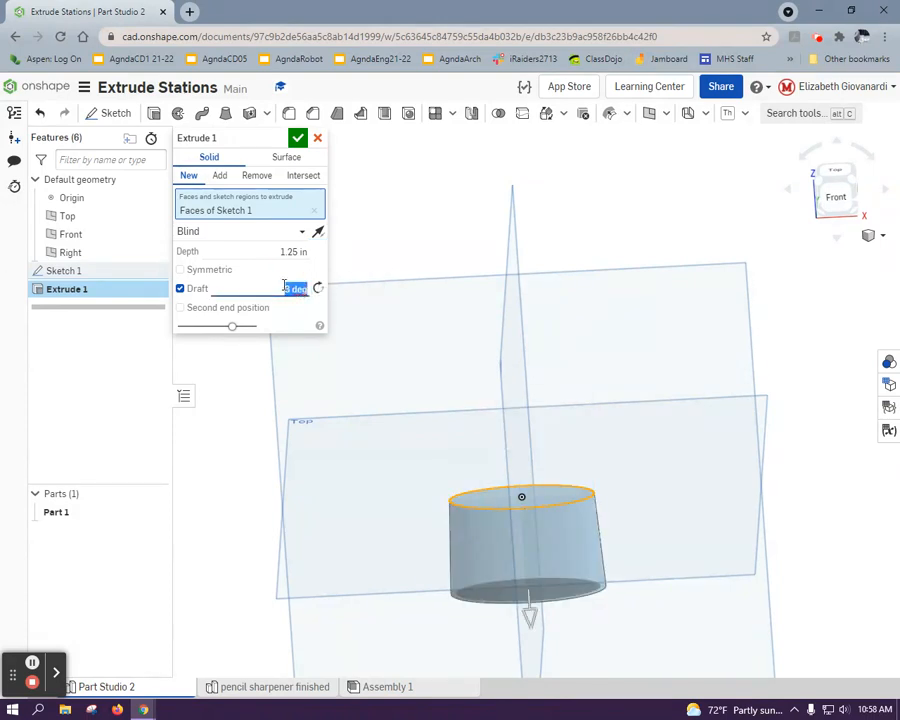
pyautogui.write('10')
pyautogui.press('Return')
pyautogui.moveTo(590, 421)
pyautogui.mouseDown(button='right')
pyautogui.moveTo(591, 408)
pyautogui.moveTo(583, 410)
pyautogui.moveTo(599, 412)
pyautogui.mouseUp(button='right')
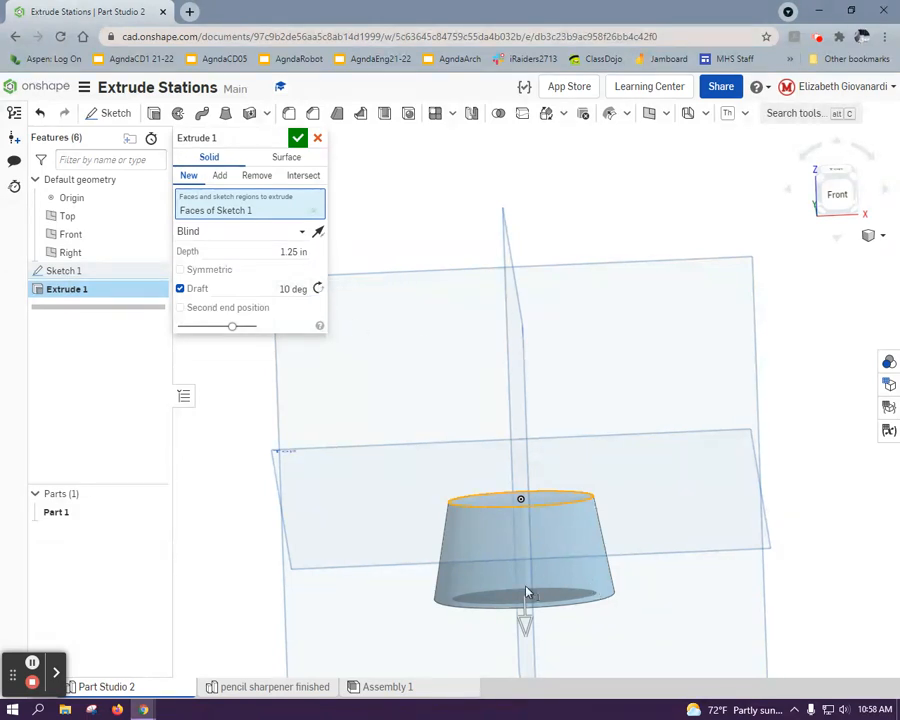
pyautogui.hotkey('alt', 'Tab')
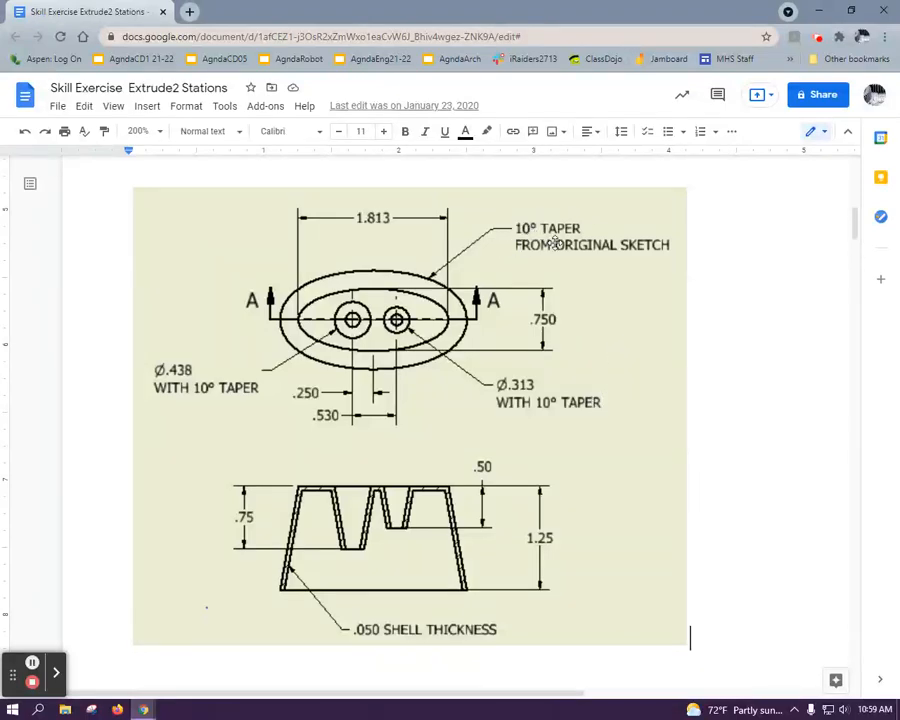
pyautogui.hotkey('alt', 'Tab')
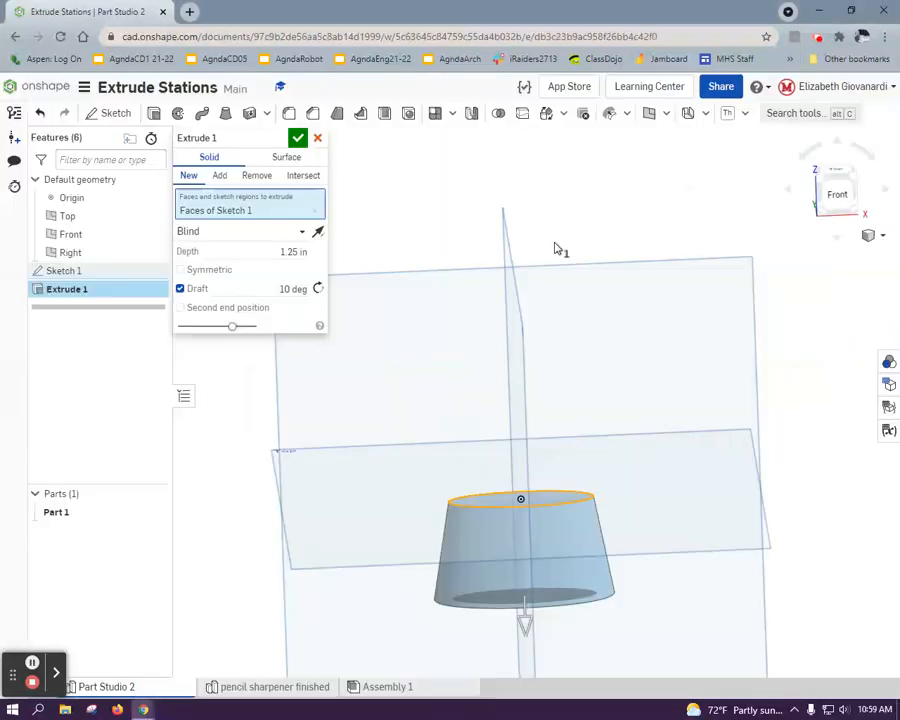
pyautogui.click(297, 138)
# Step: Start a new sketch on the small upper elliptical face of the tapered body, viewed from the top
pyautogui.moveTo(502, 194); pyautogui.dragTo(511, 240, button='right')
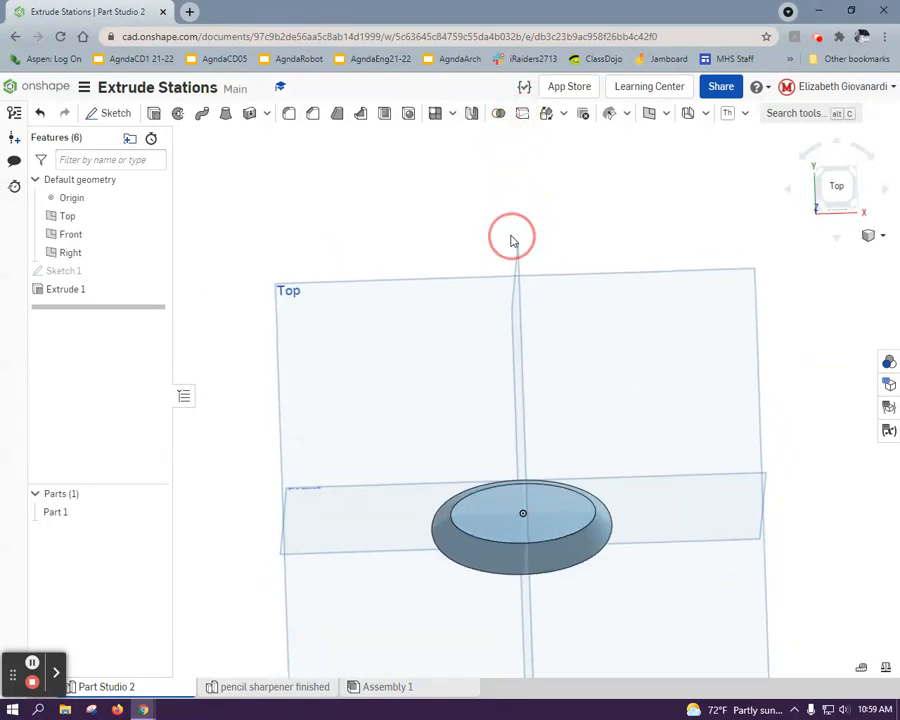
pyautogui.click(113, 116)
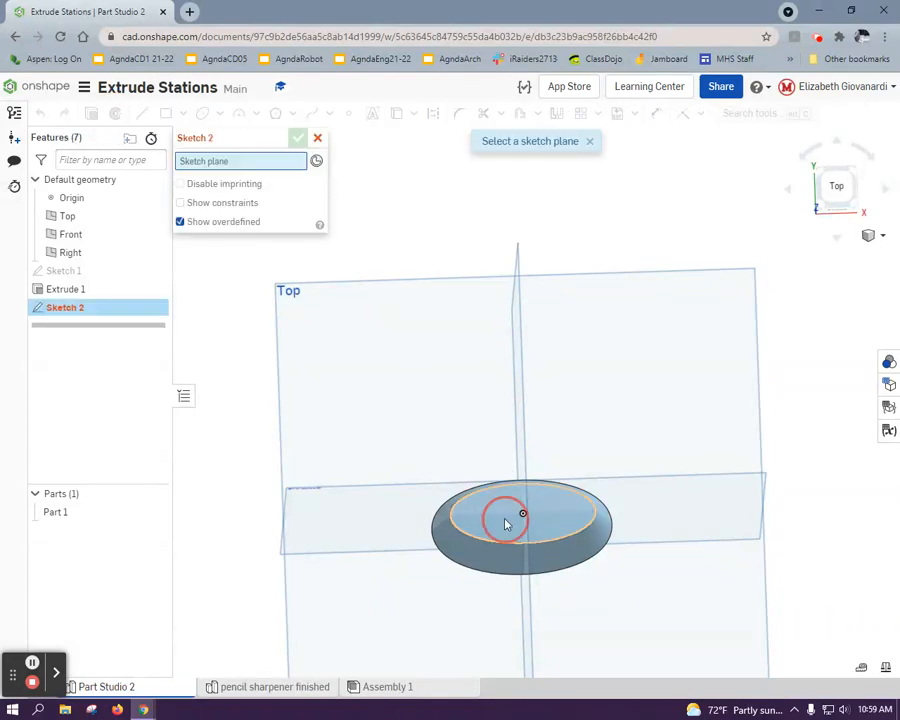
pyautogui.click(506, 524)
pyautogui.click(832, 190)
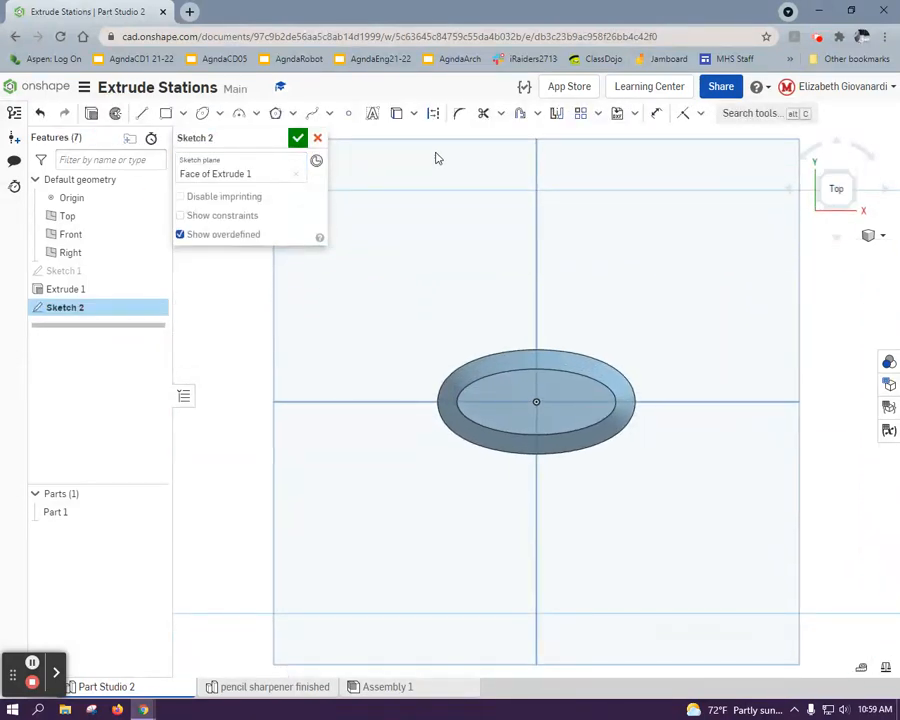
# Step: Sketch two circles level with the origin, about 0.356 in diameter to its left and 0.296 in to its right
pyautogui.click(219, 114)
pyautogui.click(238, 148)
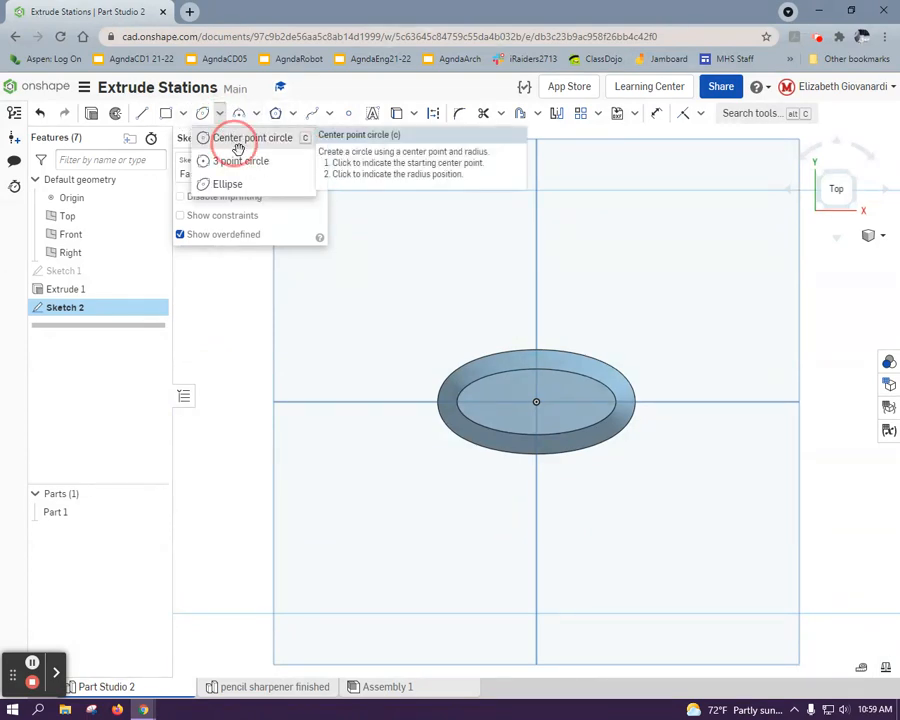
pyautogui.click(508, 395)
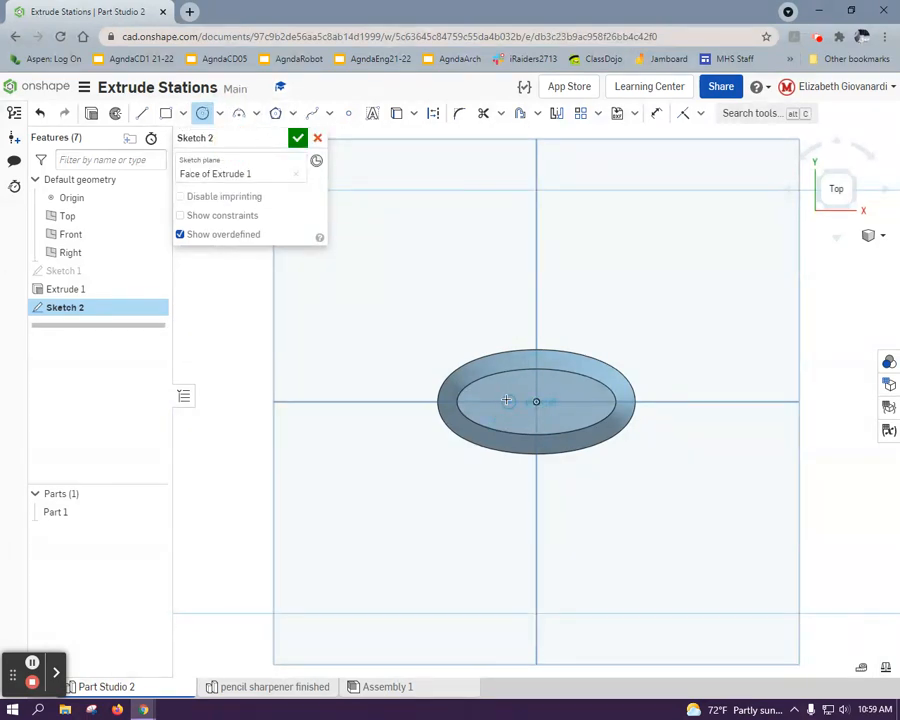
pyautogui.click(567, 401)
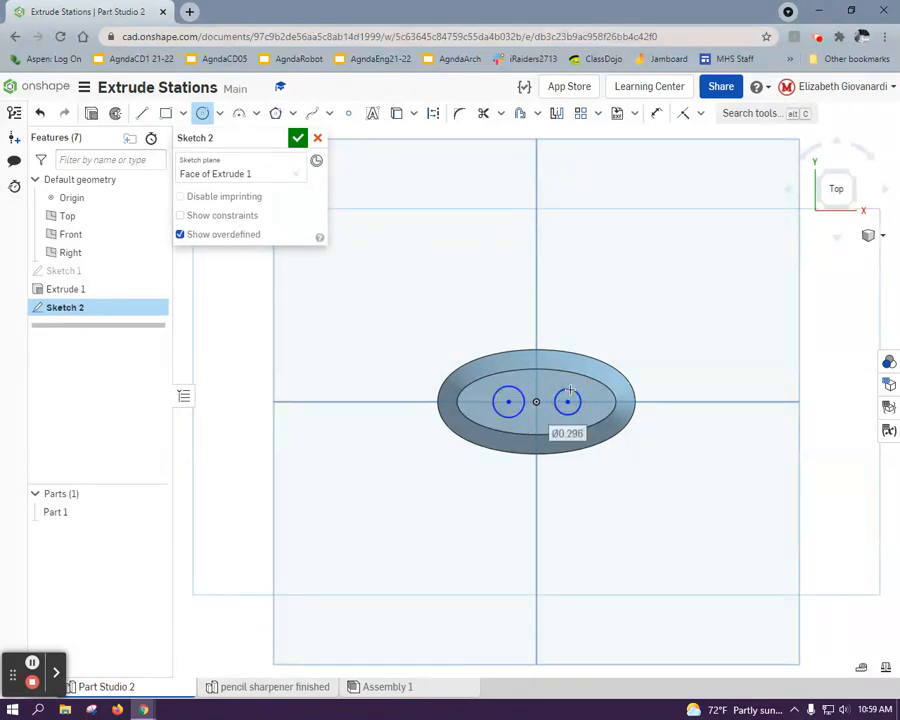
# Step: Check the hole sizes in the reference drawing and dimension the left circle's diameter to 0.438 in
pyautogui.hotkey('alt', 'Tab')
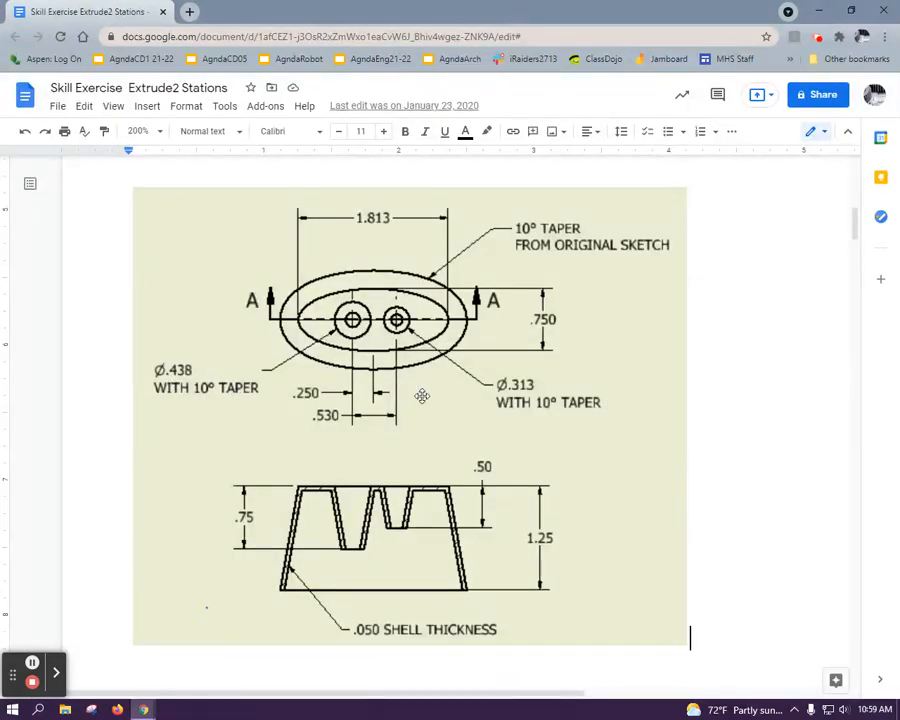
pyautogui.hotkey('alt', 'Tab')
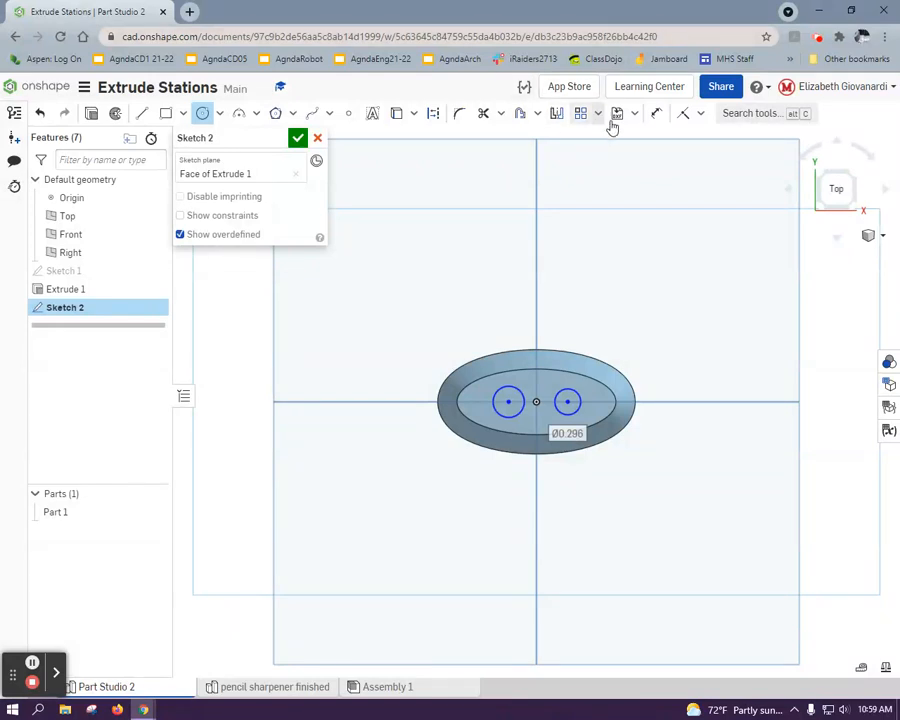
pyautogui.click(656, 113)
pyautogui.click(523, 401)
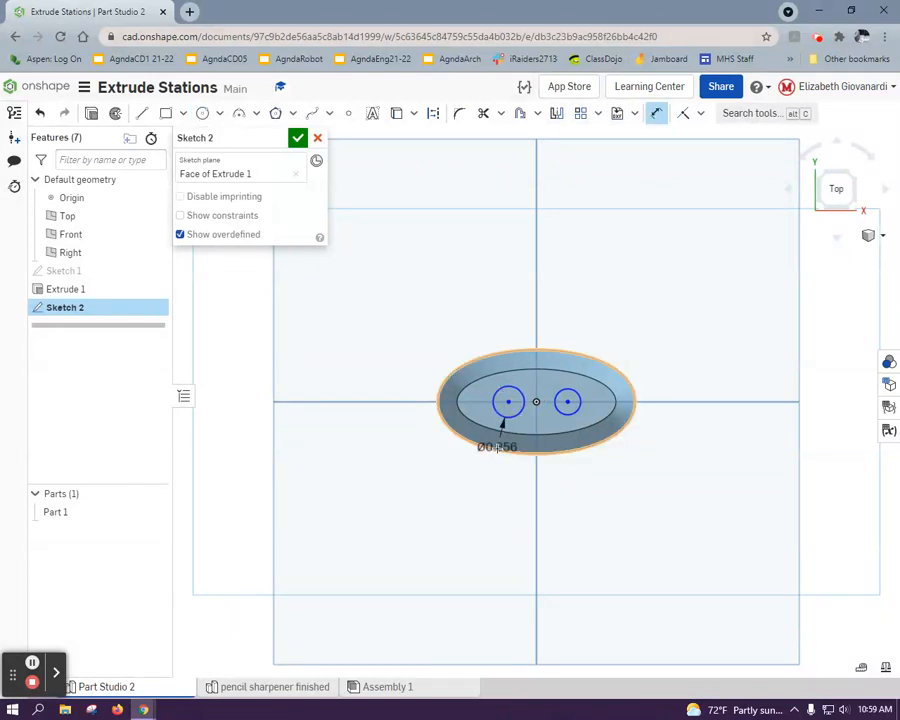
pyautogui.click(452, 490)
pyautogui.press('BackSpace')
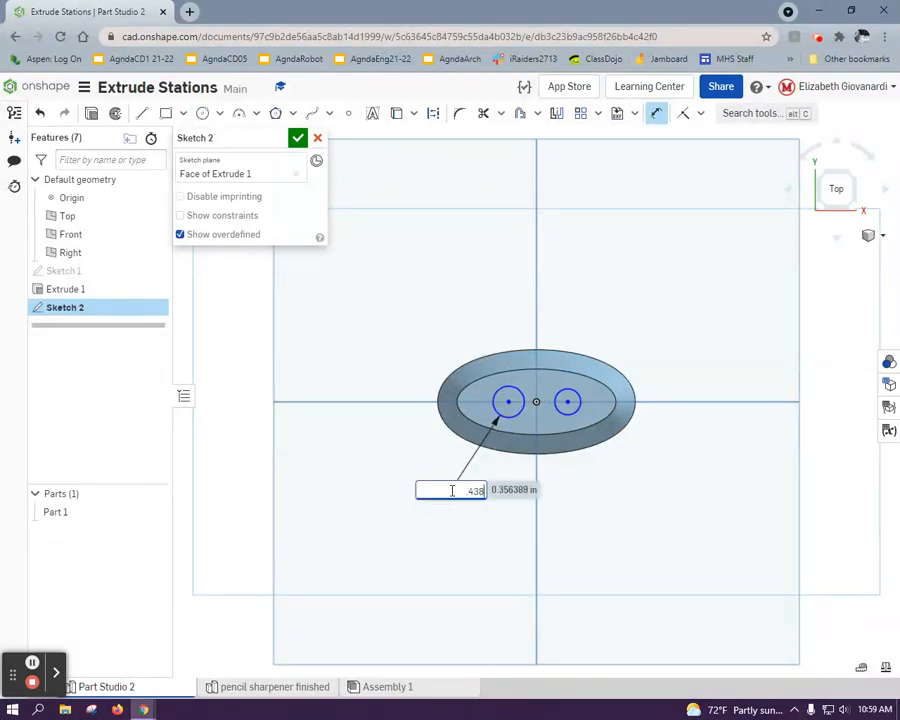
pyautogui.press('Return')
# Step: Dimension the right circle's diameter to 5/16 in
pyautogui.click(590, 408)
pyautogui.click(700, 476)
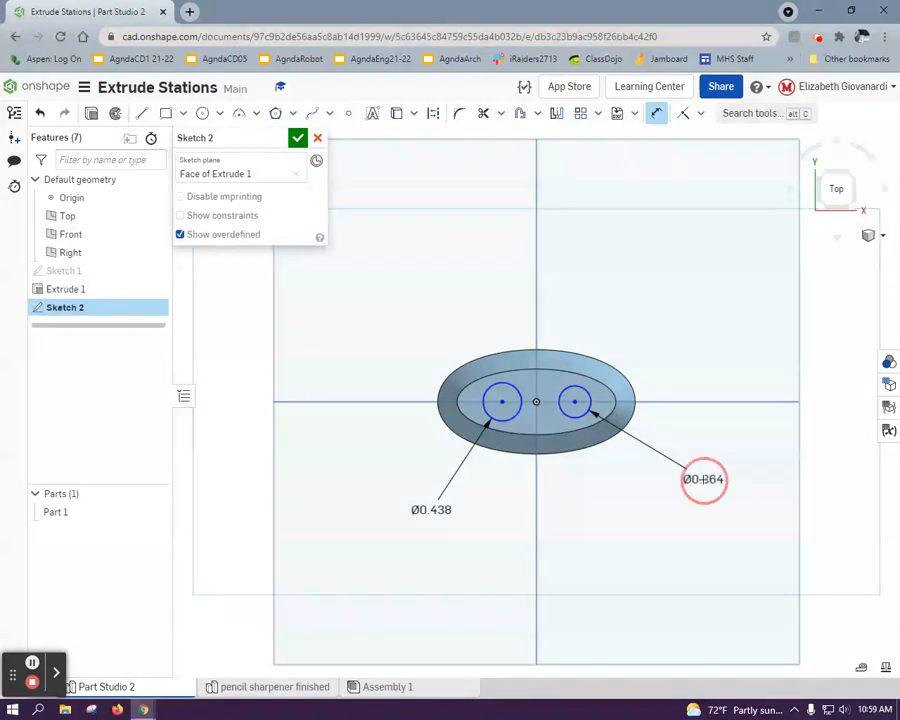
pyautogui.write('5/16')
pyautogui.press('Return')
# Step: Draw construction lines joining the left circle's centre, the origin and the right circle's centre
pyautogui.click(141, 113)
pyautogui.click(433, 113)
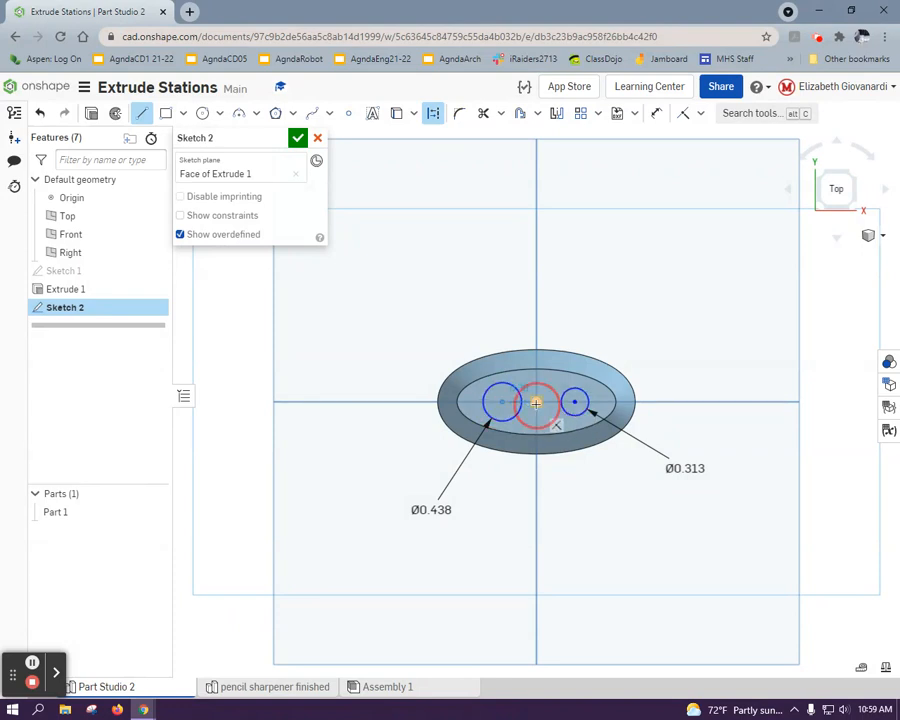
pyautogui.click(536, 403)
pyautogui.click(574, 403)
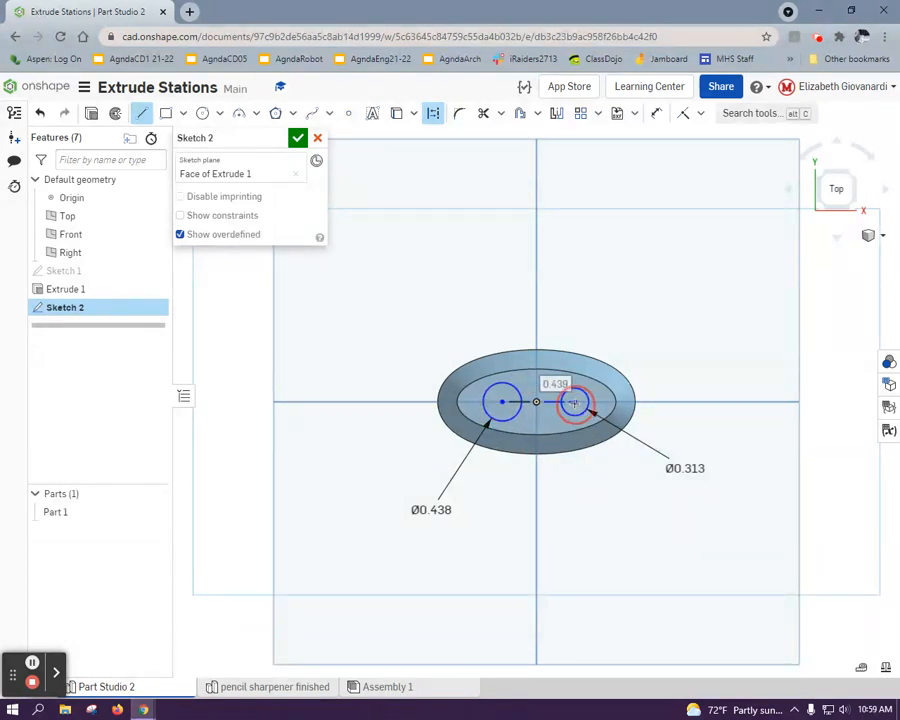
# Step: Dimension the distance from the left circle's centre to the origin to 0.25 in
pyautogui.click(652, 115)
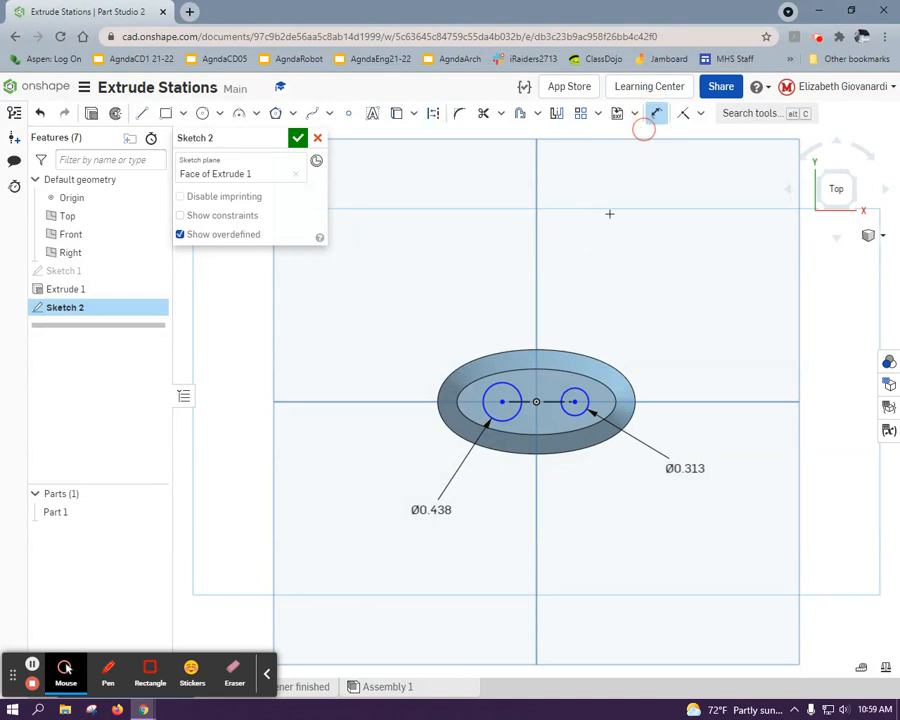
pyautogui.click(537, 401)
pyautogui.click(526, 520)
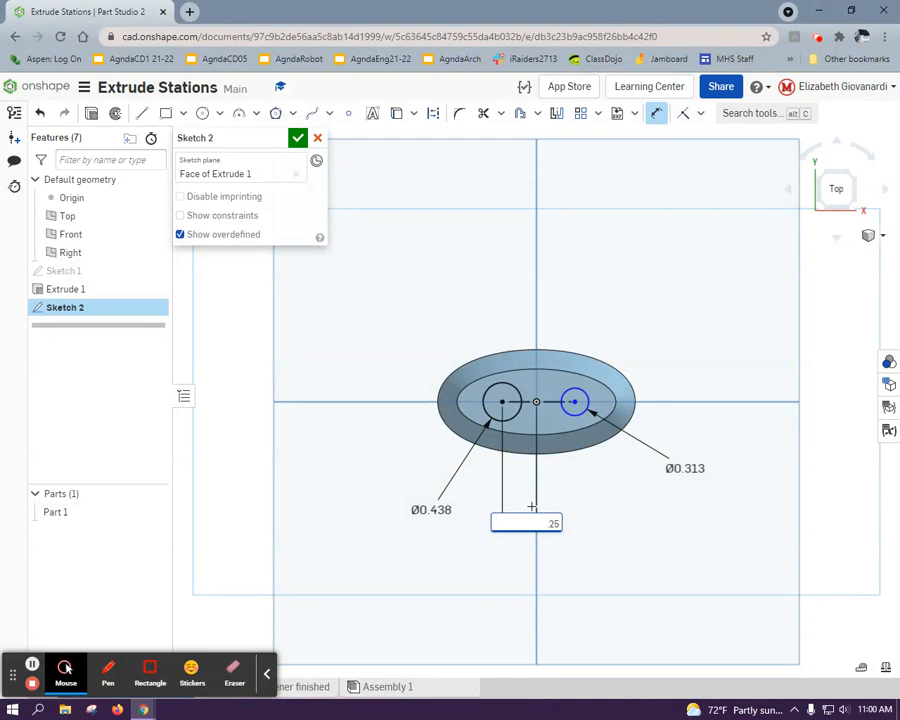
pyautogui.write('.25')
pyautogui.press('Return')
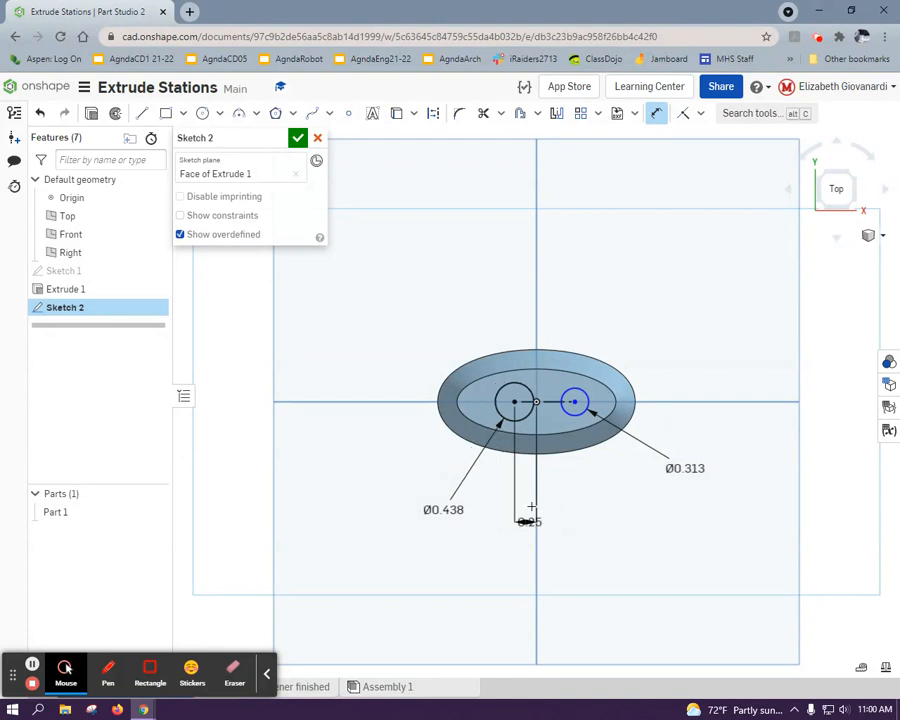
# Step: Check the hole spacing in the reference drawing and dimension the distance between the two circle centres to 0.53 in
pyautogui.click(515, 401)
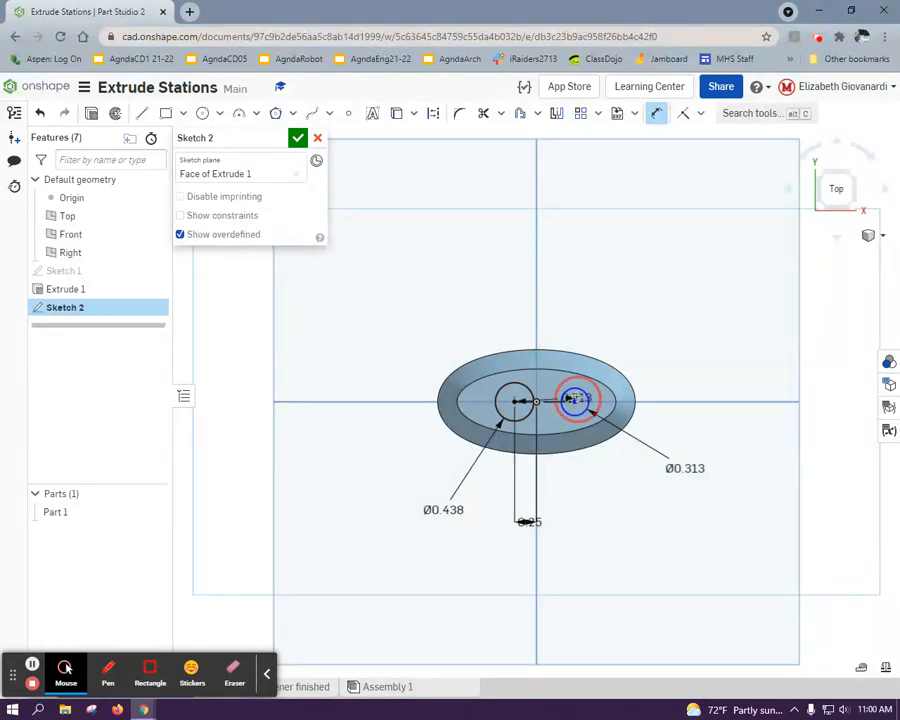
pyautogui.click(573, 401)
pyautogui.click(546, 270)
pyautogui.press('BackSpace')
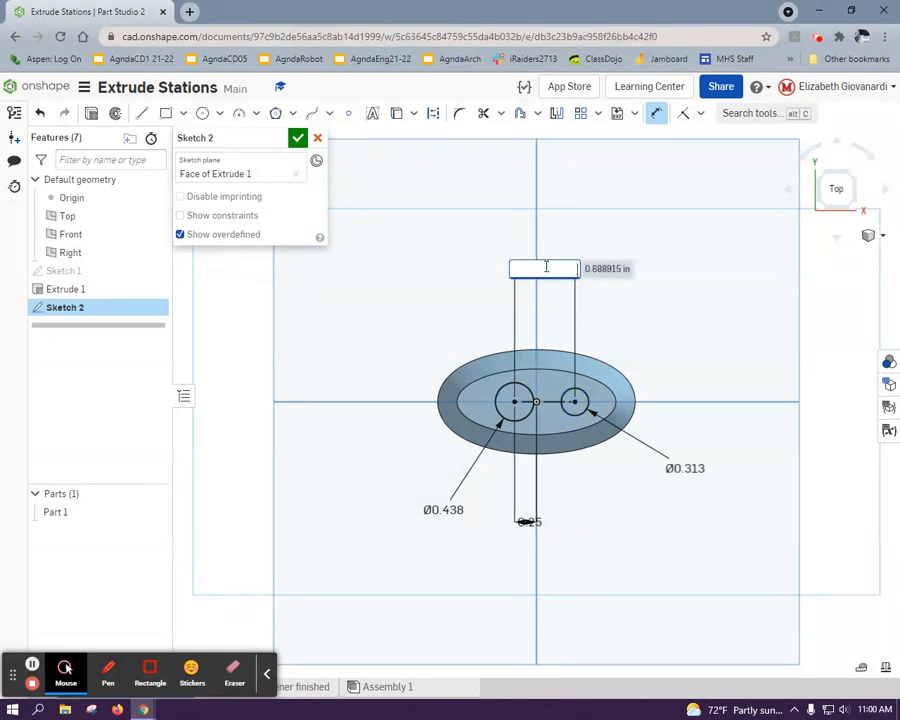
pyautogui.hotkey('alt', 'Tab')
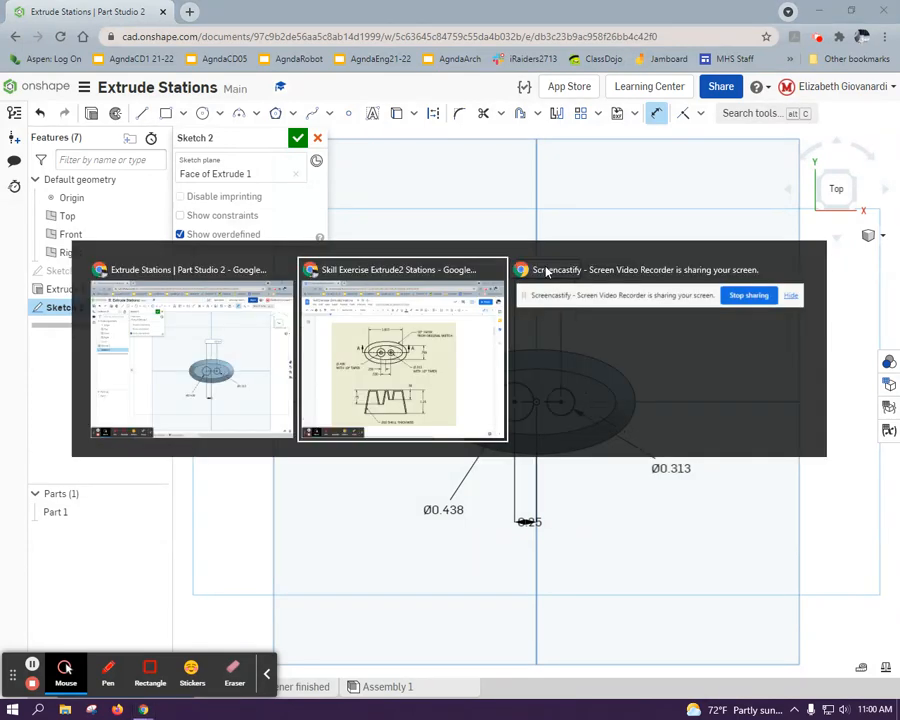
pyautogui.hotkey('alt', 'Tab')
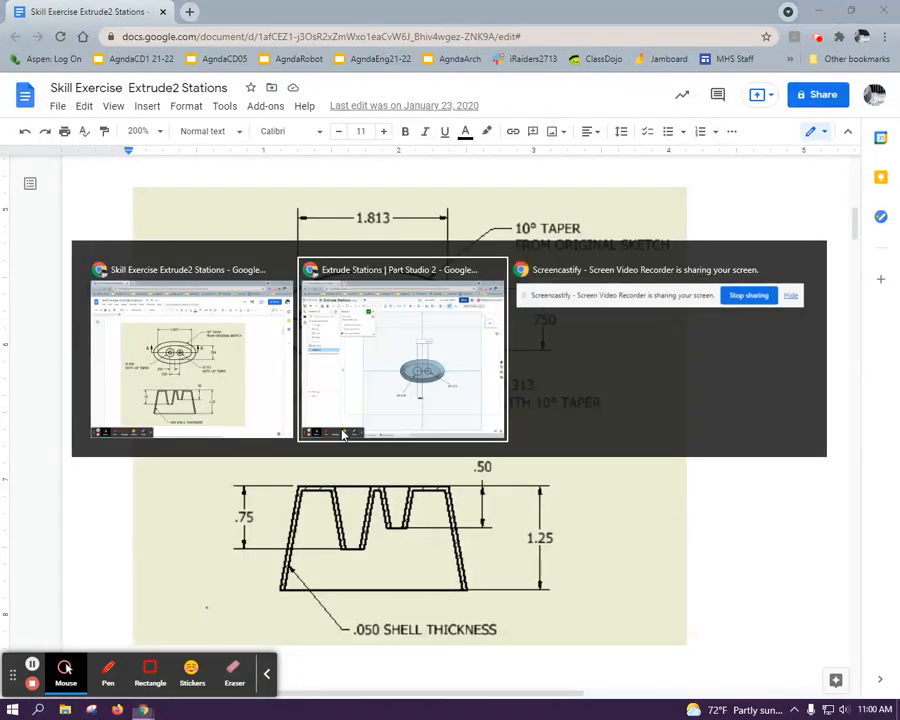
pyautogui.press('Return')
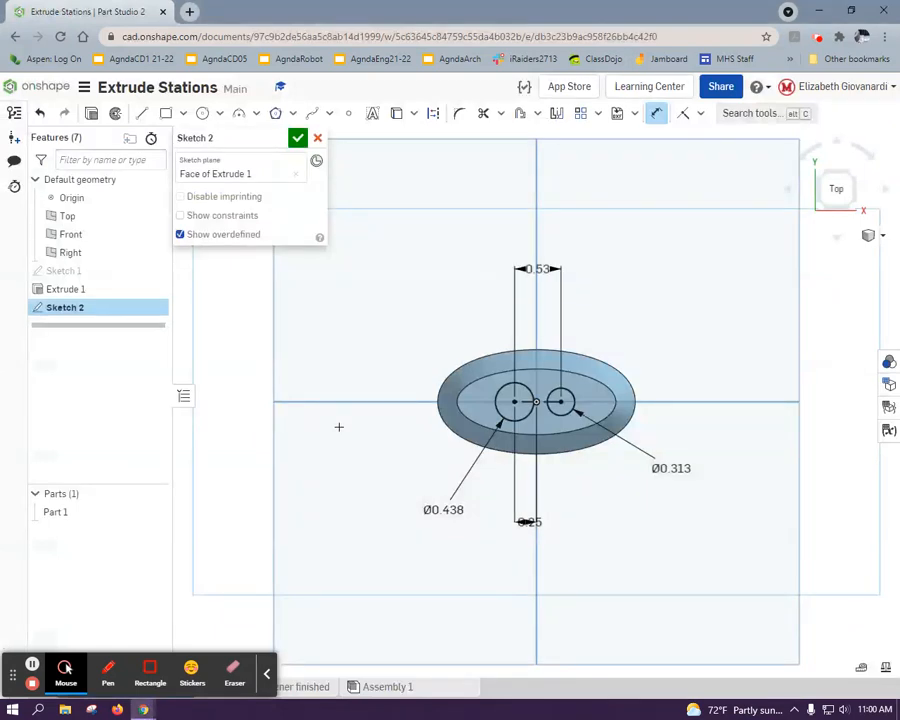
pyautogui.scroll(3, 537, 418)
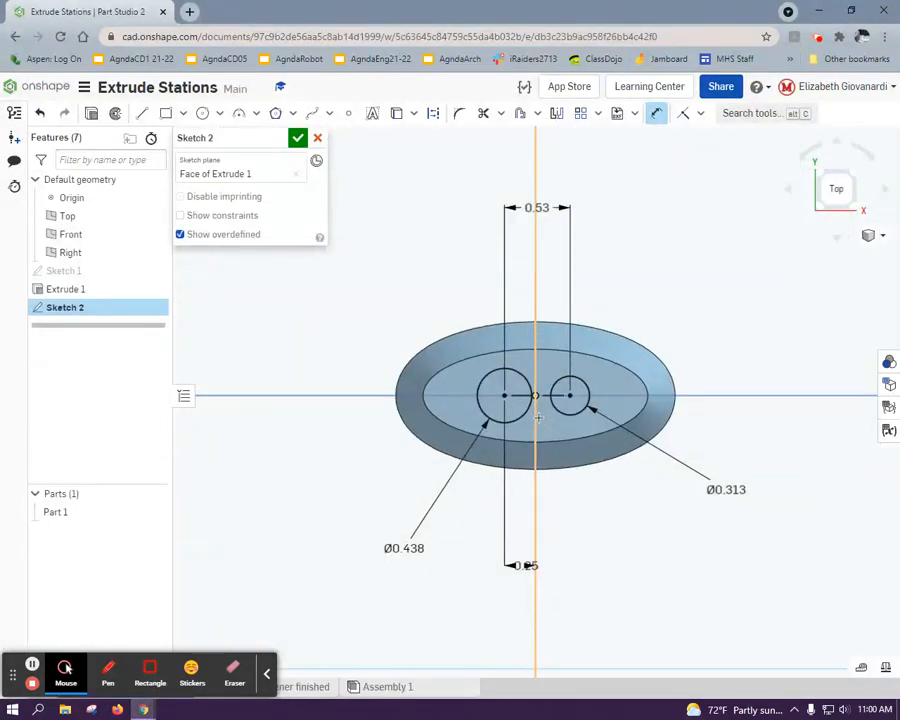
pyautogui.scroll(-3, 537, 418)
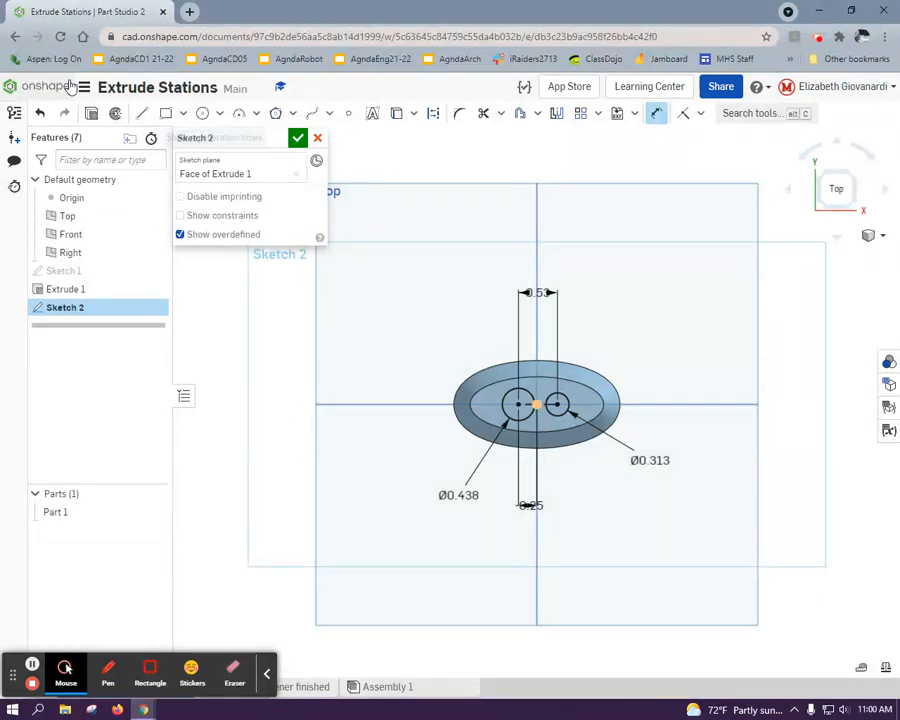
# Step: Check the hole depths in the reference drawing and start a Remove extrusion of only the larger left circle into the body
pyautogui.hotkey('alt', 'Tab')
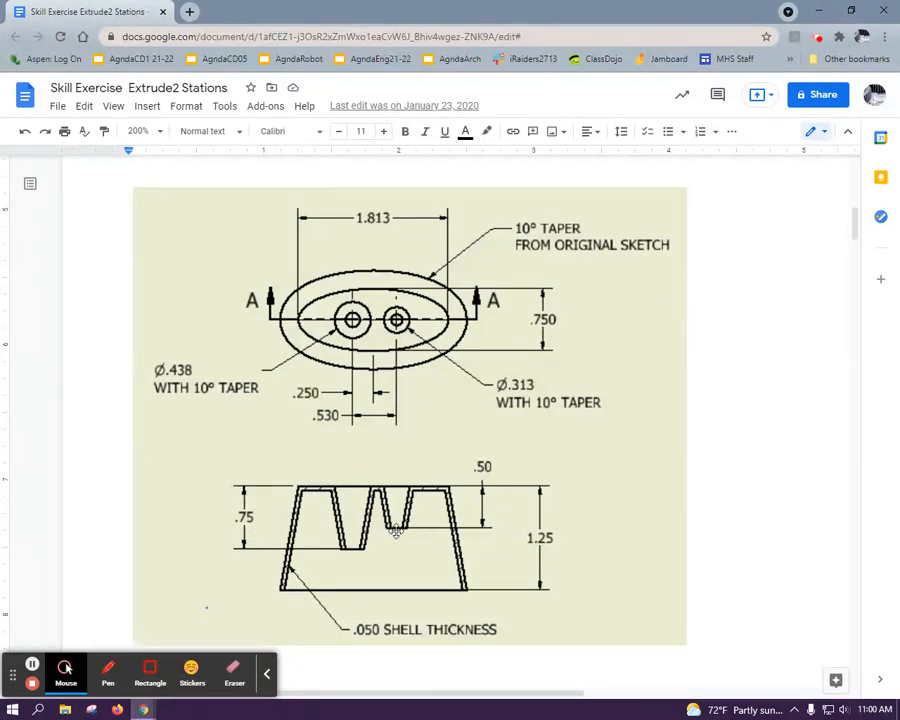
pyautogui.hotkey('alt', 'Tab')
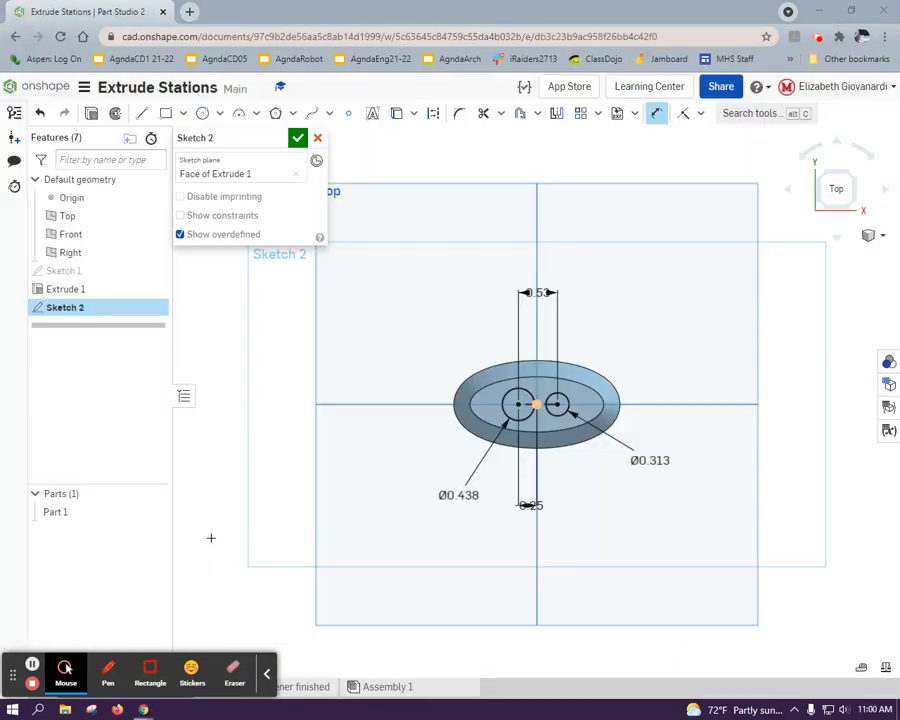
pyautogui.click(90, 115)
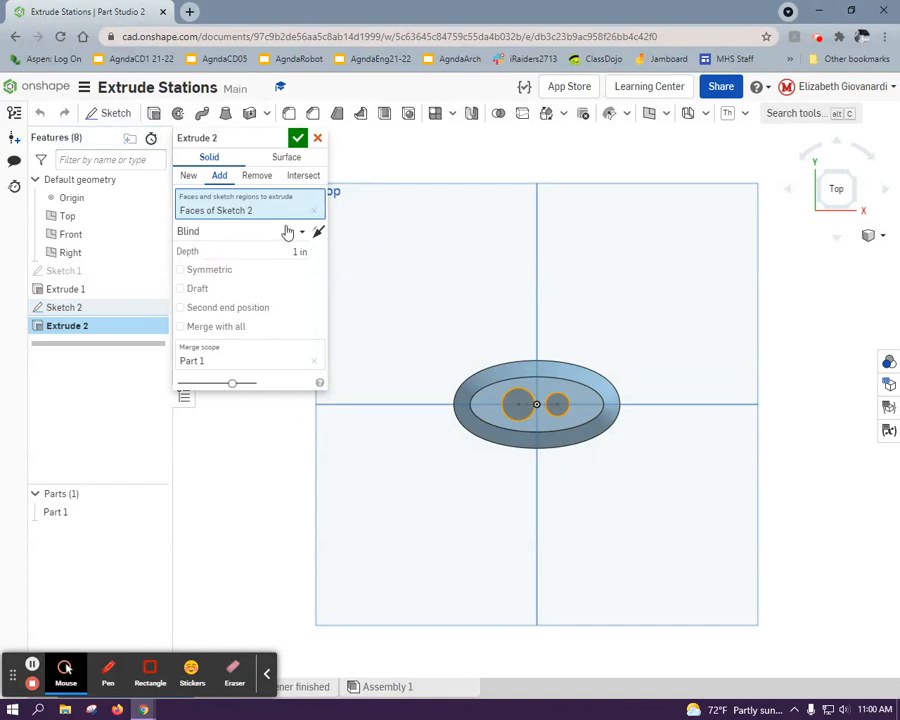
pyautogui.click(251, 178)
pyautogui.moveTo(488, 317); pyautogui.dragTo(488, 285, button='right')
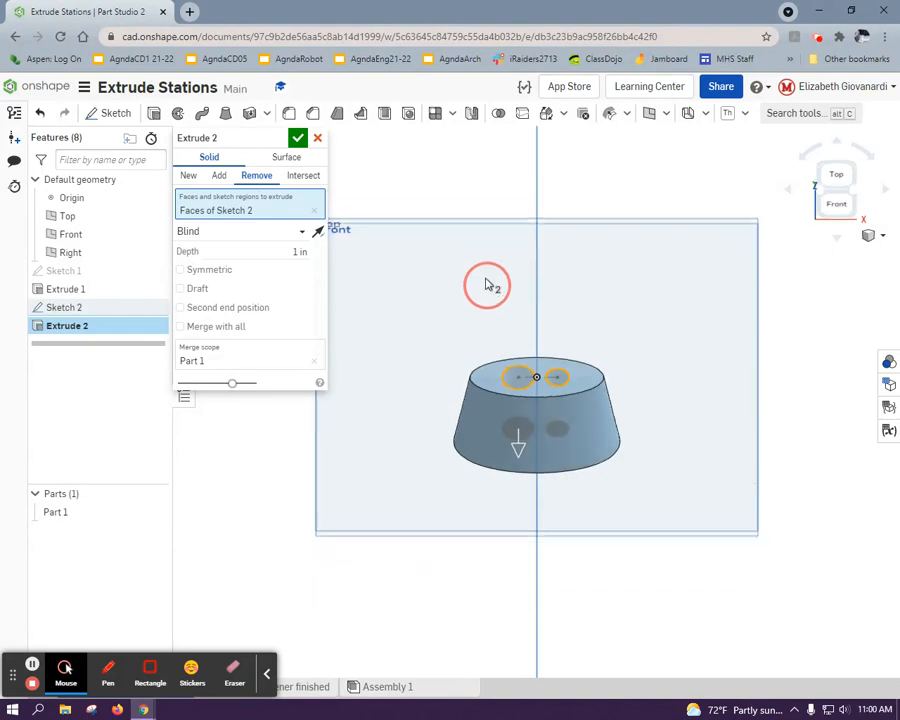
pyautogui.click(314, 213)
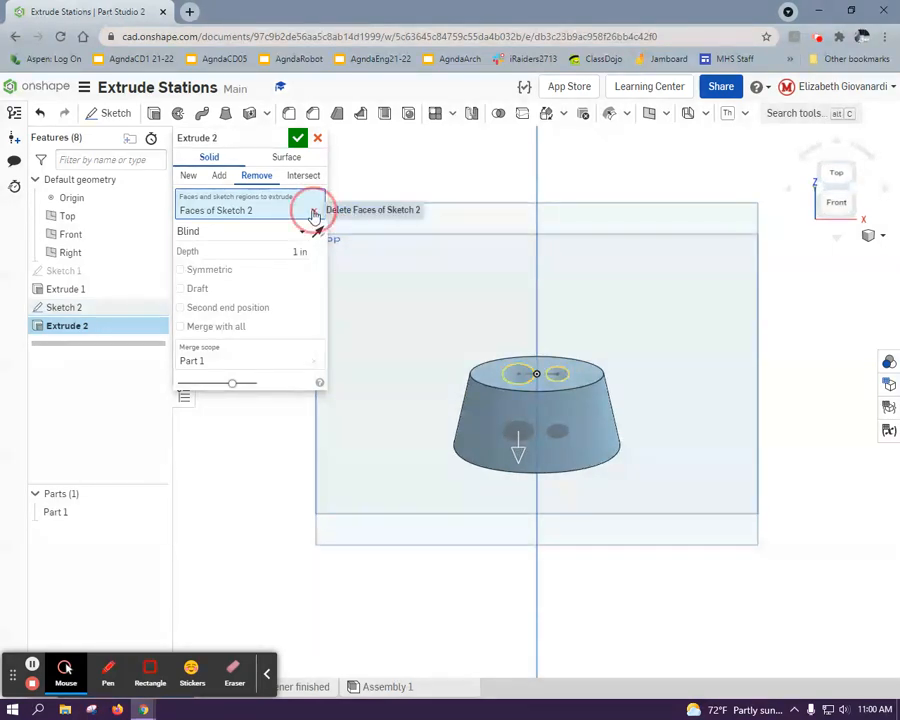
pyautogui.click(515, 386)
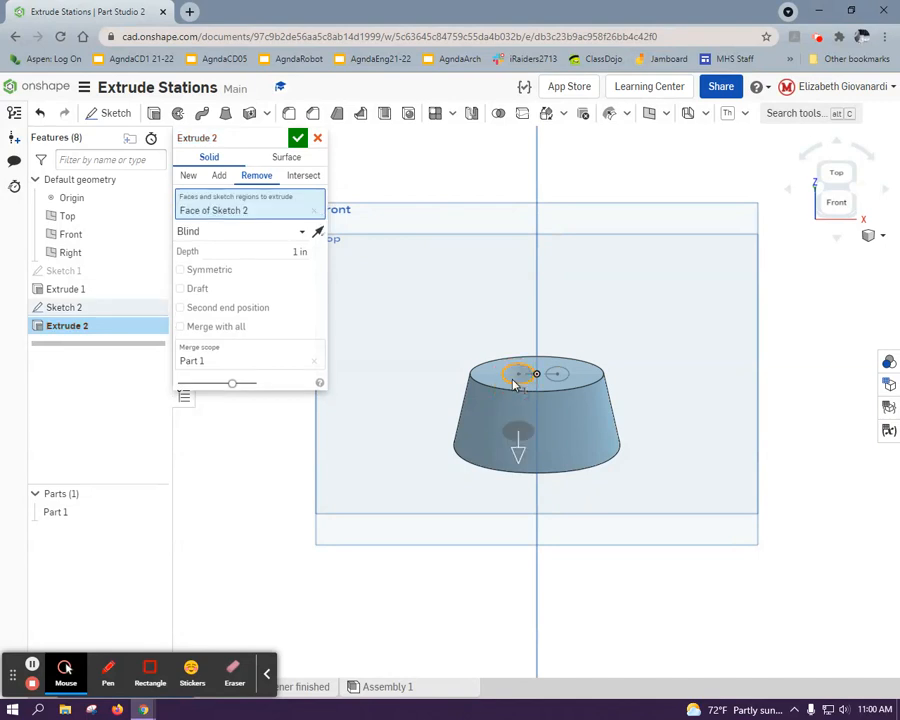
pyautogui.moveTo(378, 398); pyautogui.dragTo(379, 389, button='right')
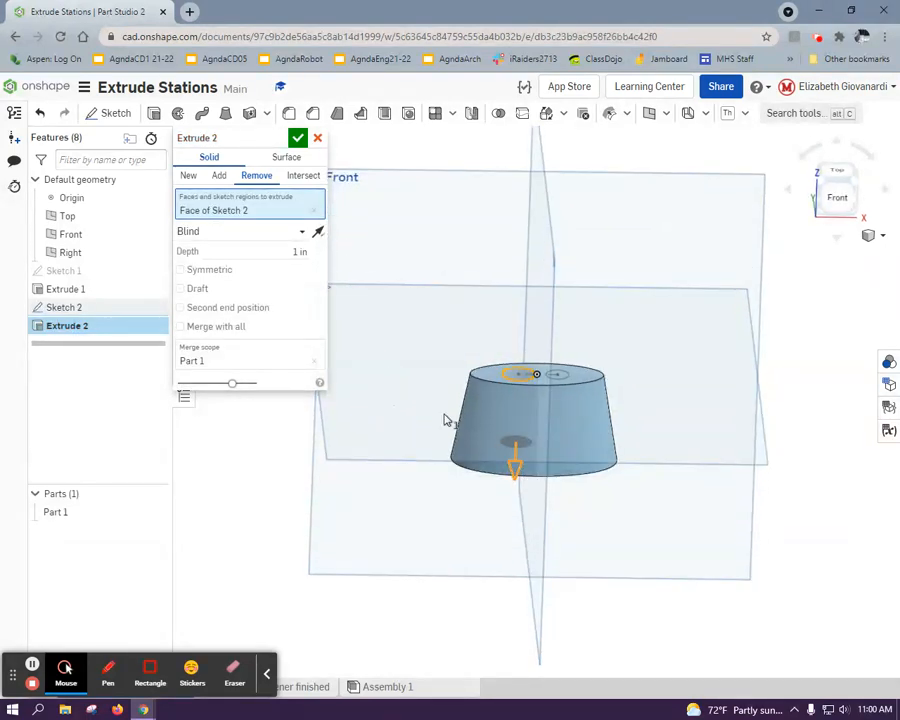
# Step: Set the left hole's cut depth to 0.75 in and give it a 10 degree draft
pyautogui.click(287, 254)
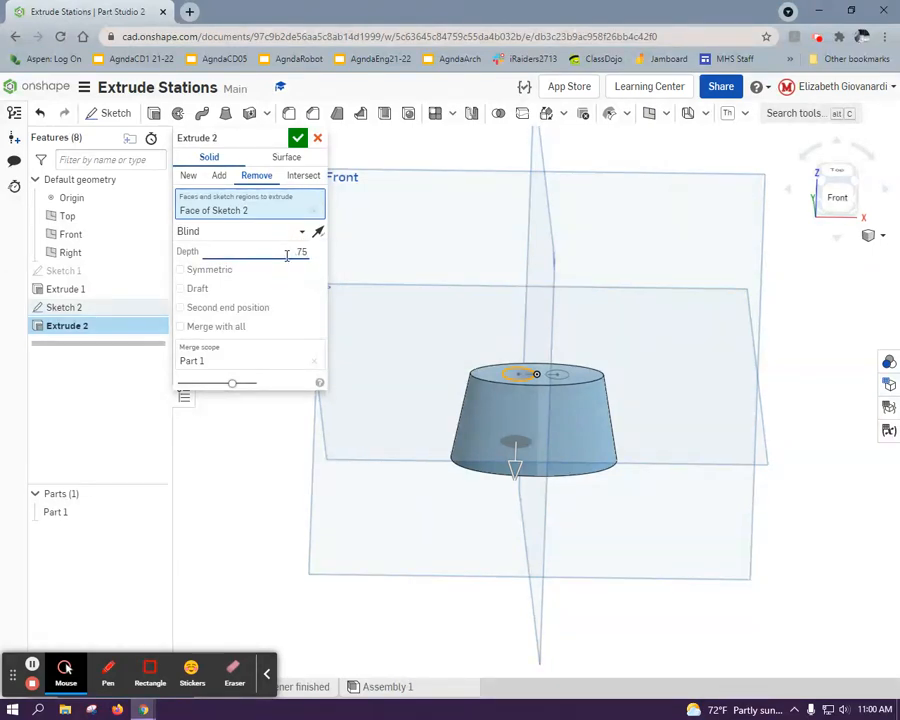
pyautogui.write('.75')
pyautogui.press('Return')
pyautogui.click(181, 289)
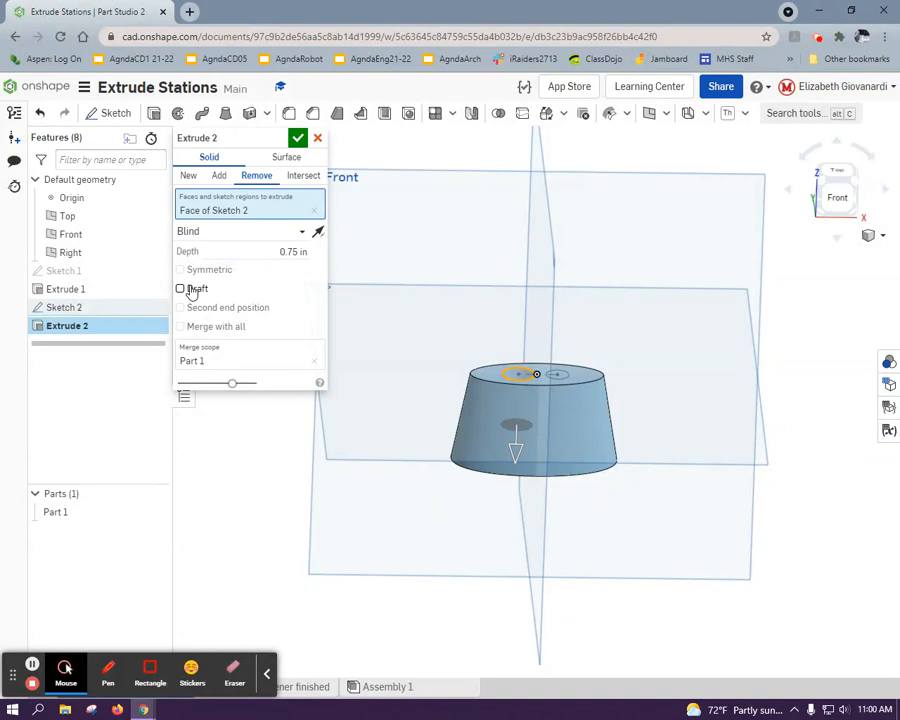
pyautogui.click(268, 287)
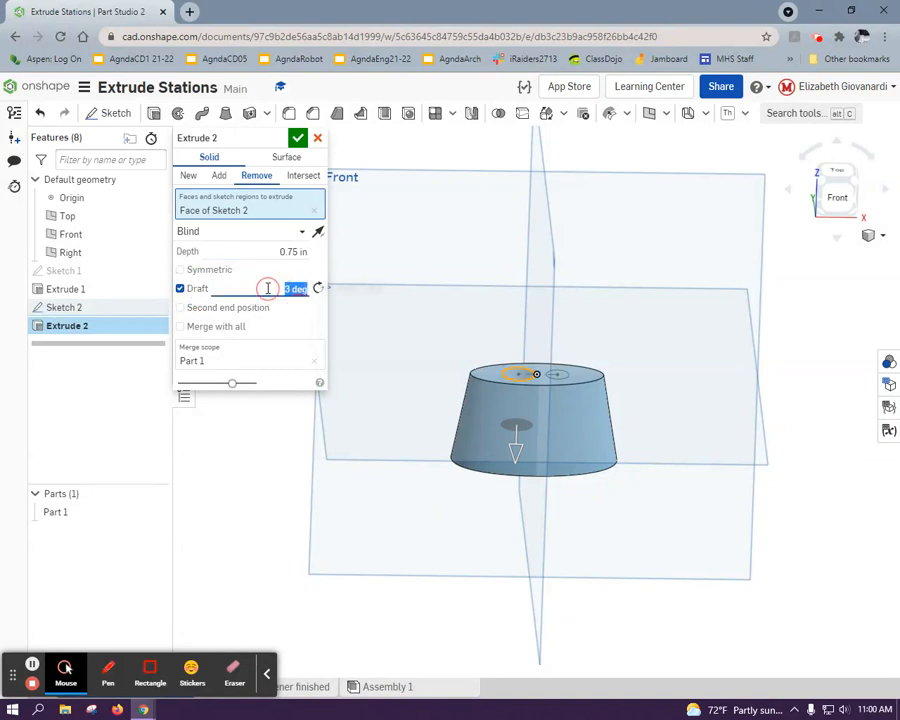
pyautogui.write('10')
pyautogui.press('Return')
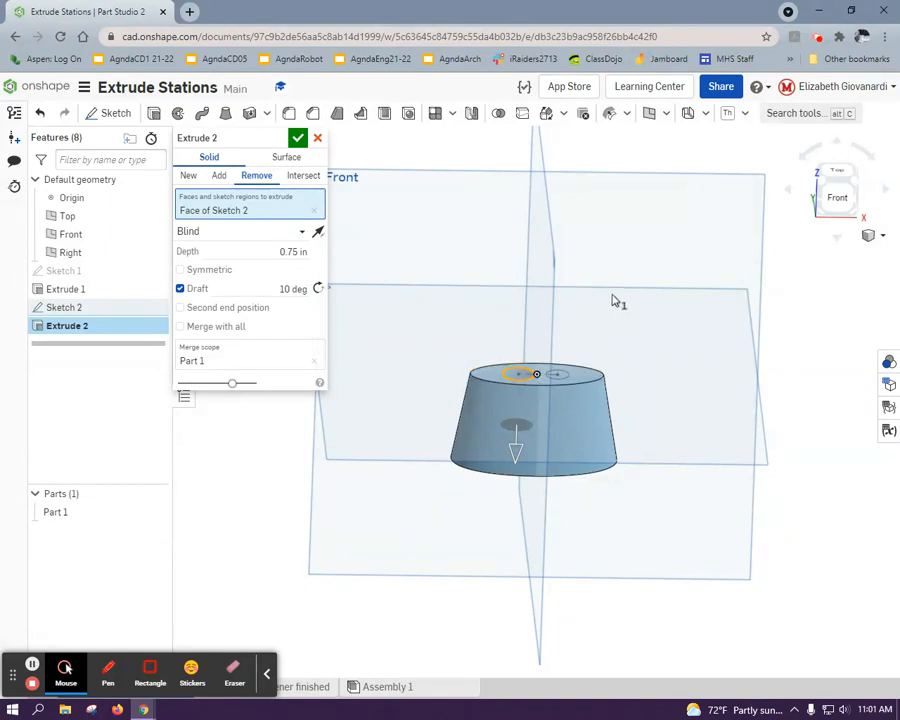
# Step: Reverse the draft direction so the left hole narrows towards its bottom, and accept the cut
pyautogui.moveTo(552, 271); pyautogui.dragTo(554, 296, button='right')
pyautogui.moveTo(550, 200)
pyautogui.mouseDown(button='right')
pyautogui.moveTo(544, 192)
pyautogui.moveTo(546, 202)
pyautogui.mouseUp(button='right')
pyautogui.click(317, 288)
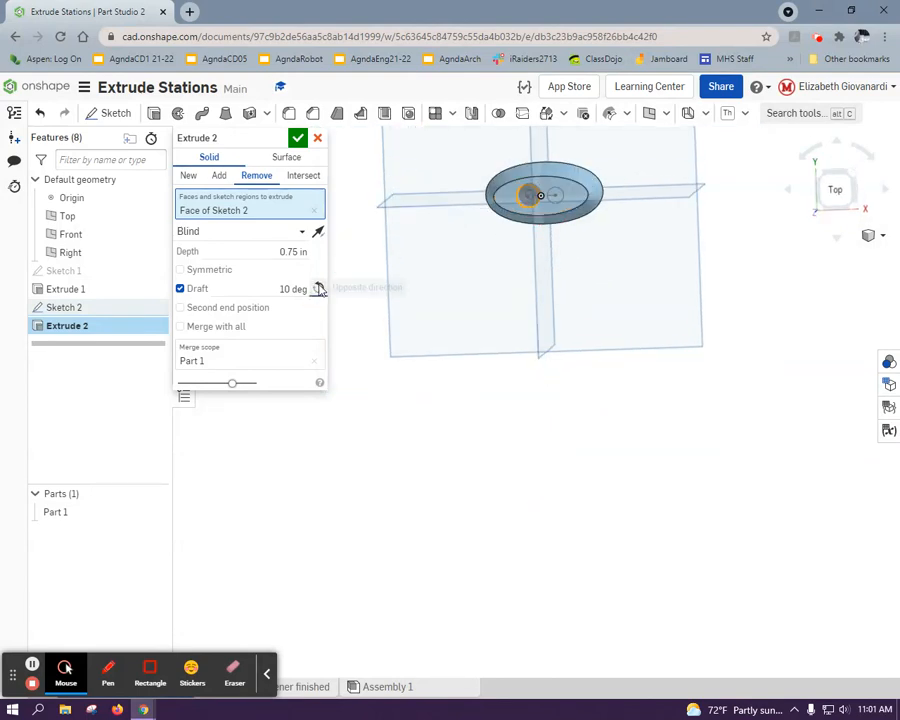
pyautogui.scroll(3, 507, 200)
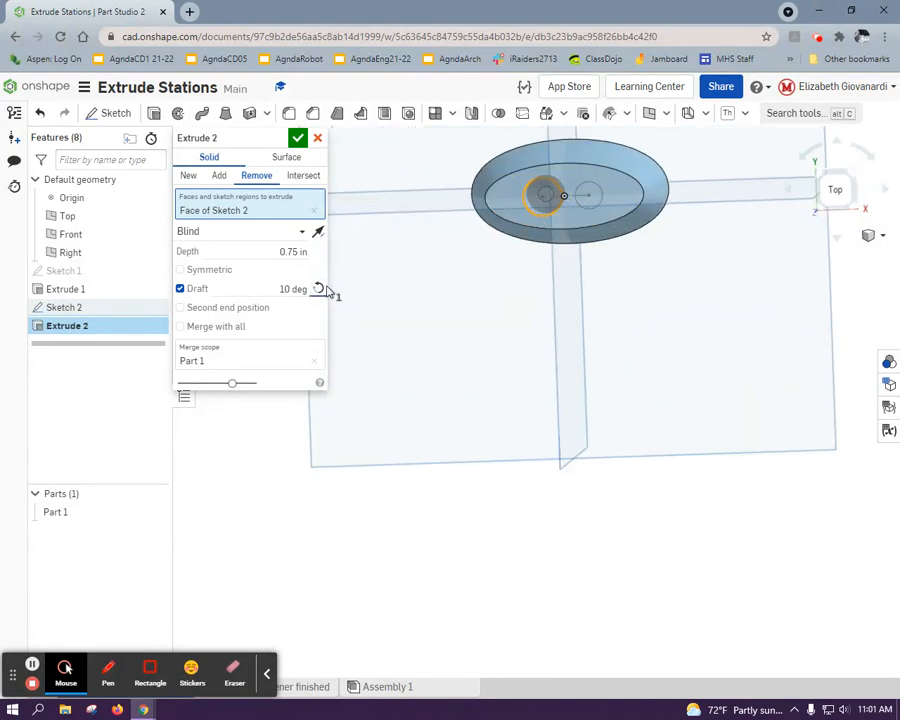
pyautogui.scroll(3, 582, 222)
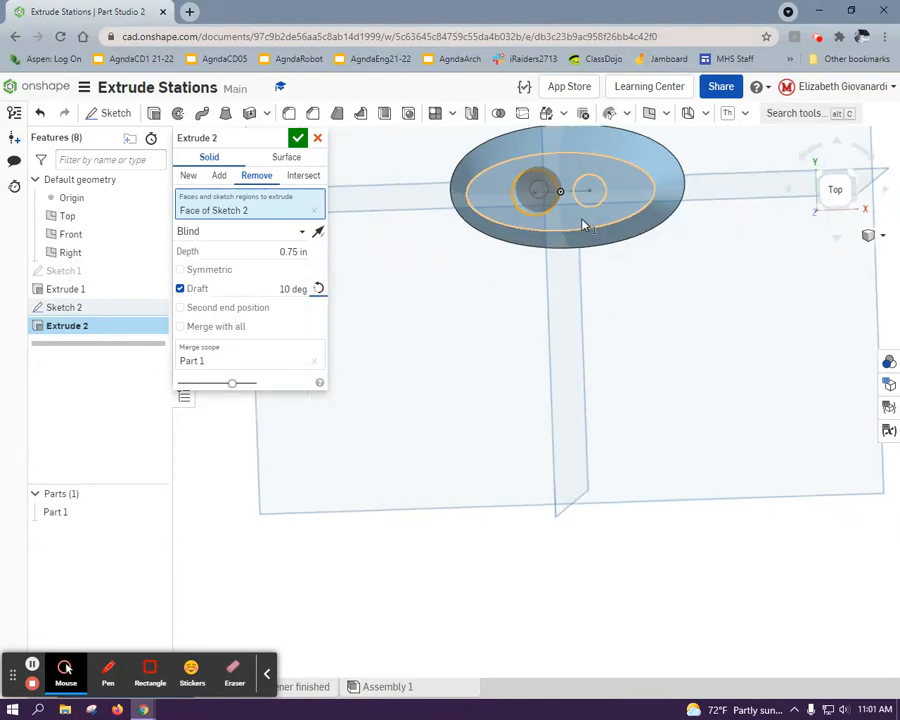
pyautogui.moveTo(531, 190); pyautogui.dragTo(588, 147, button='right')
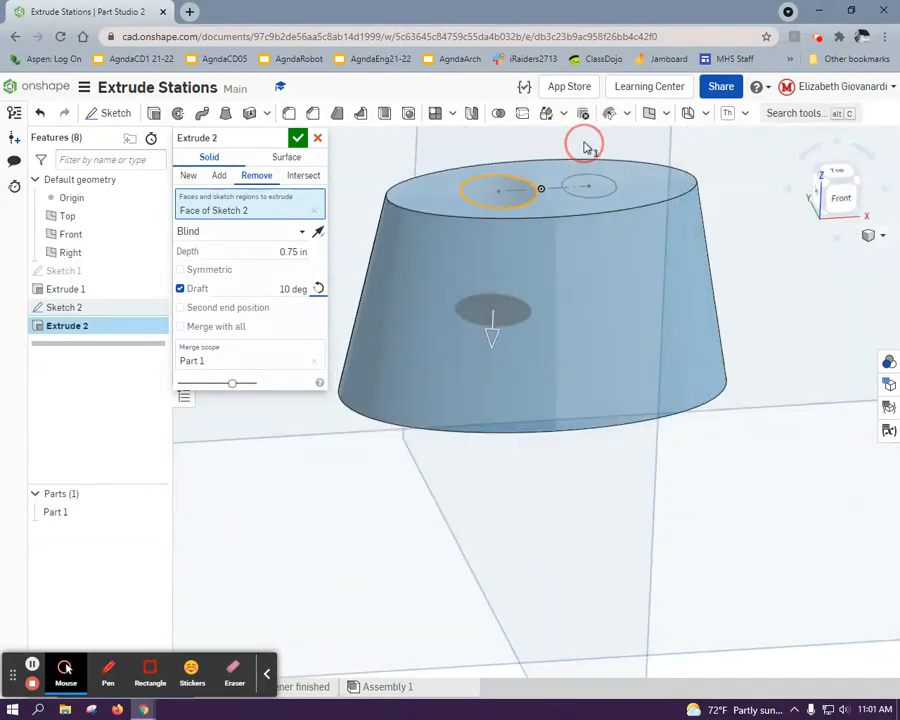
pyautogui.click(883, 235)
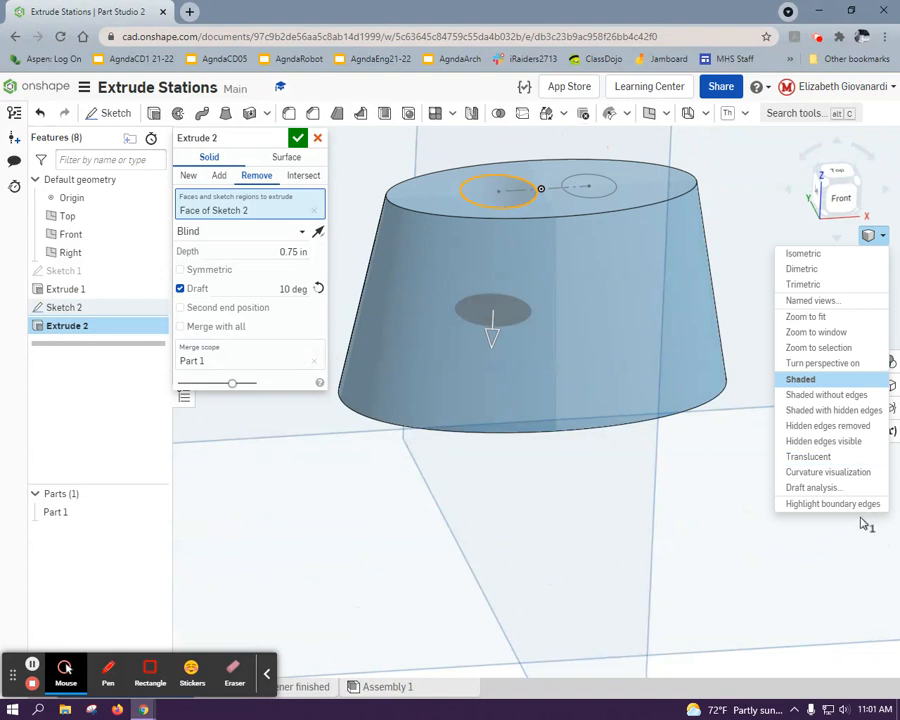
pyautogui.click(297, 138)
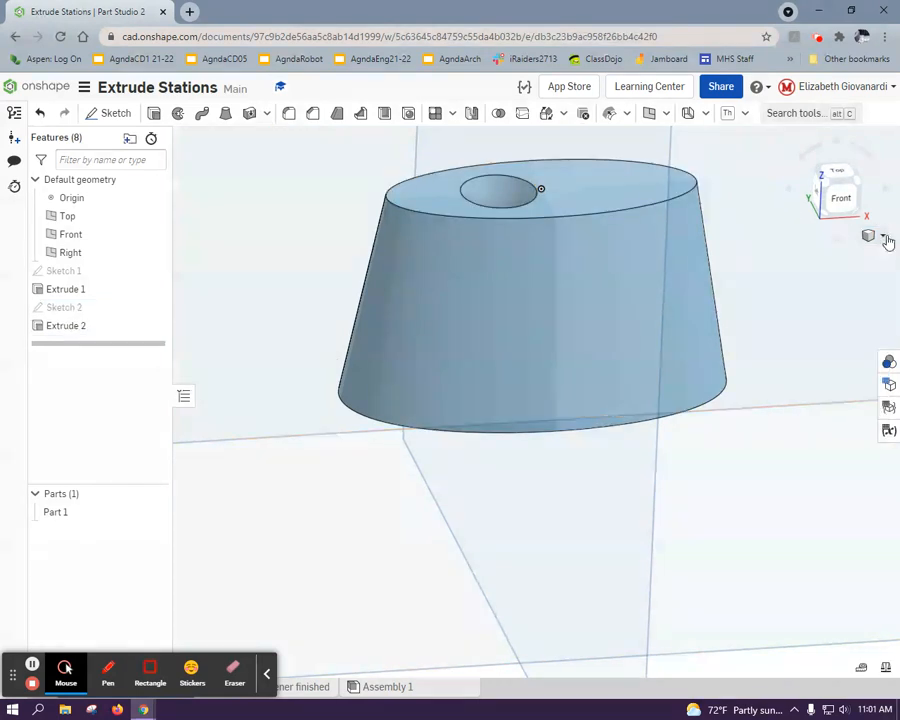
# Step: Apply a section view through the Front plane to show the inside of the tapered hole
pyautogui.click(885, 238)
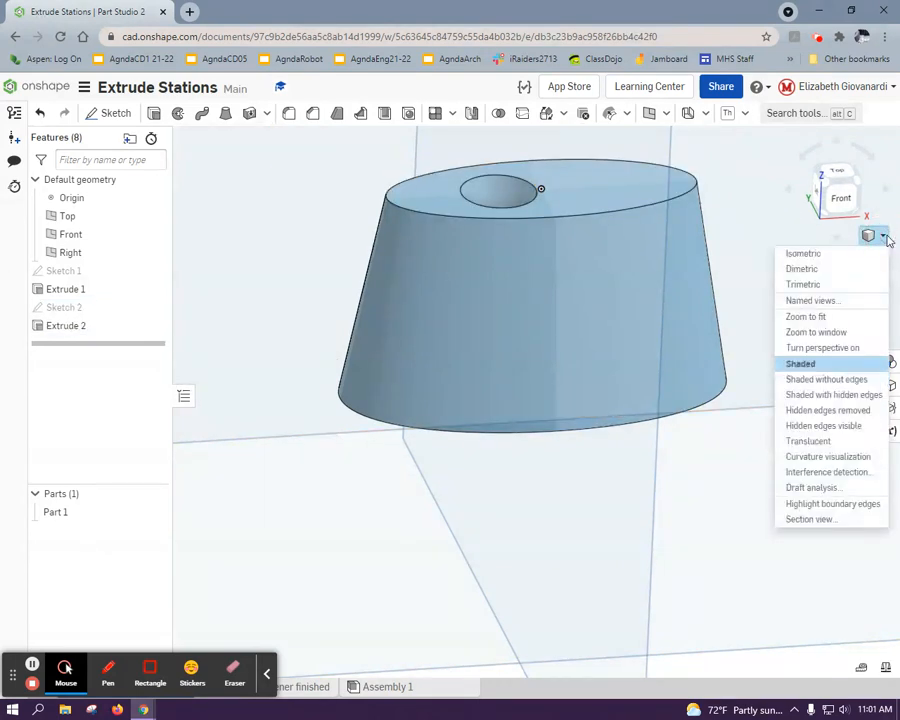
pyautogui.click(810, 520)
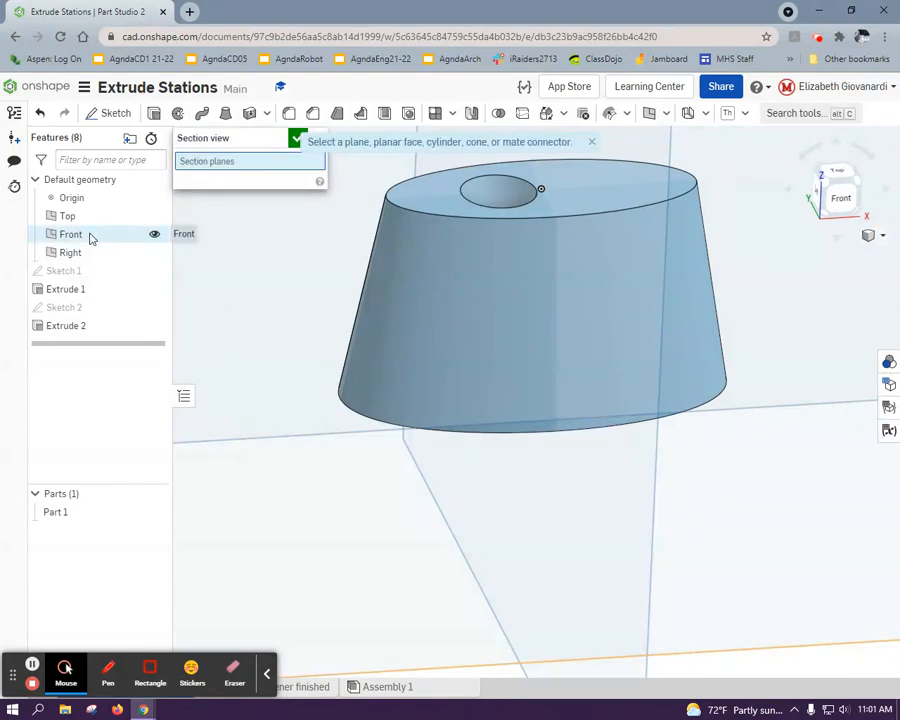
pyautogui.scroll(-5, 333, 327)
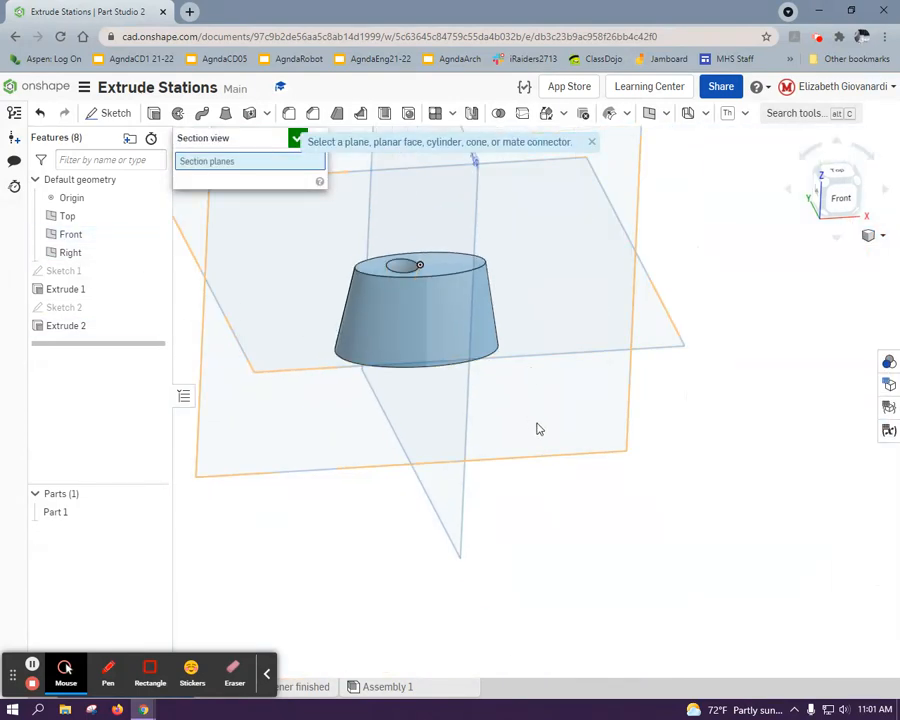
pyautogui.click(559, 444)
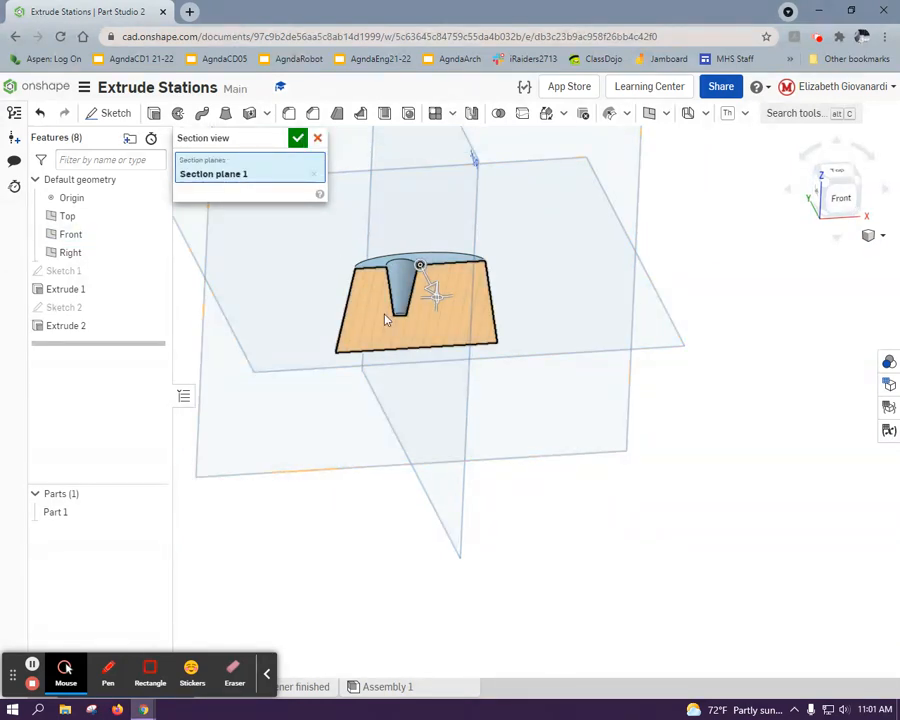
pyautogui.click(297, 137)
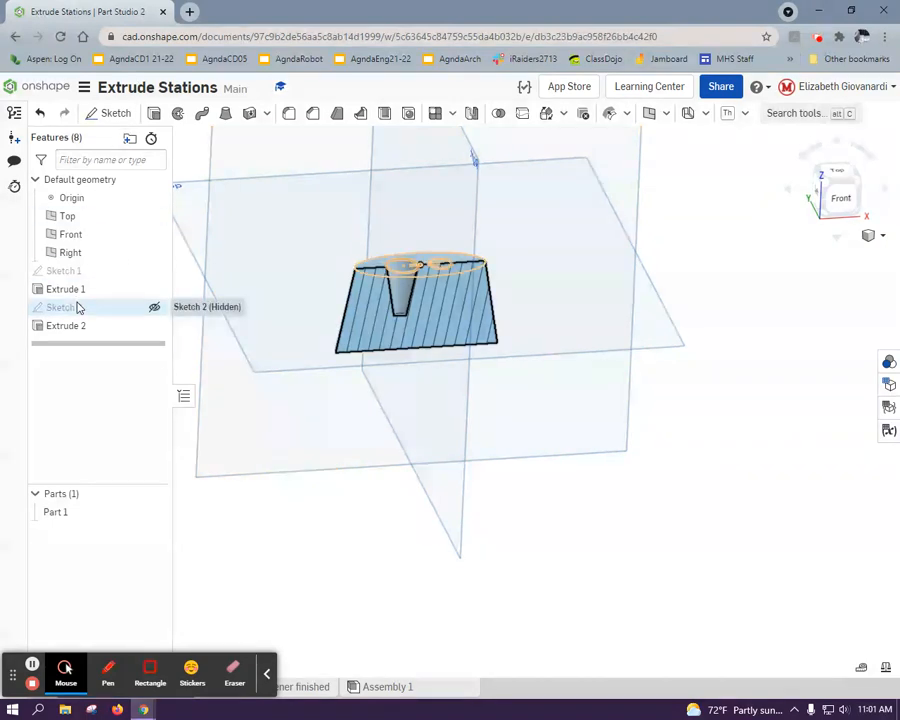
# Step: Show Sketch 2 and start a Remove extrusion of only its smaller right circle into the body
pyautogui.click(155, 308)
pyautogui.moveTo(529, 252); pyautogui.dragTo(528, 282, button='right')
pyautogui.click(154, 113)
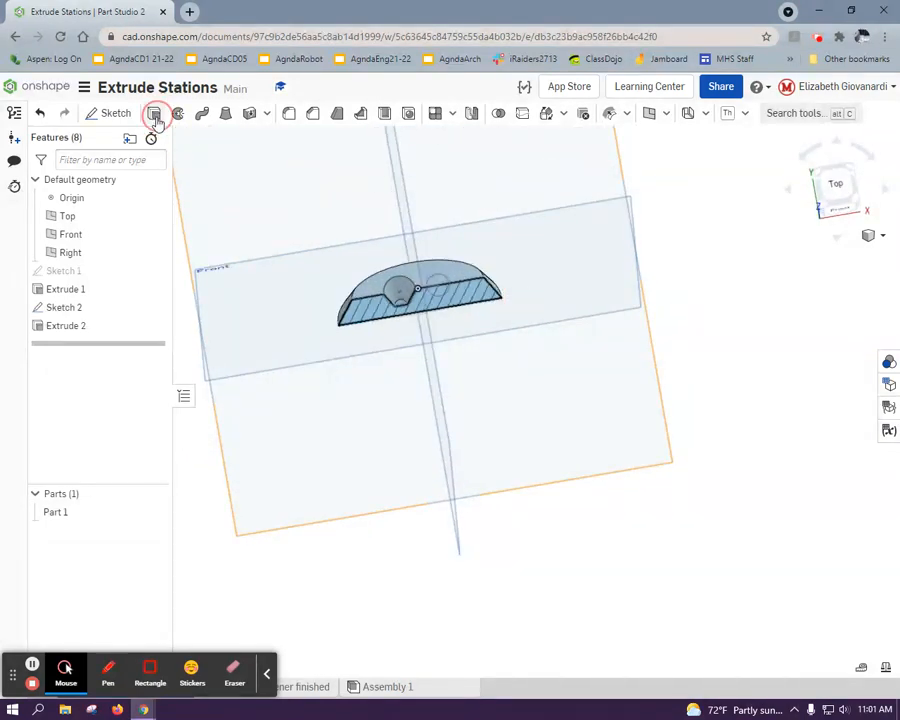
pyautogui.click(435, 289)
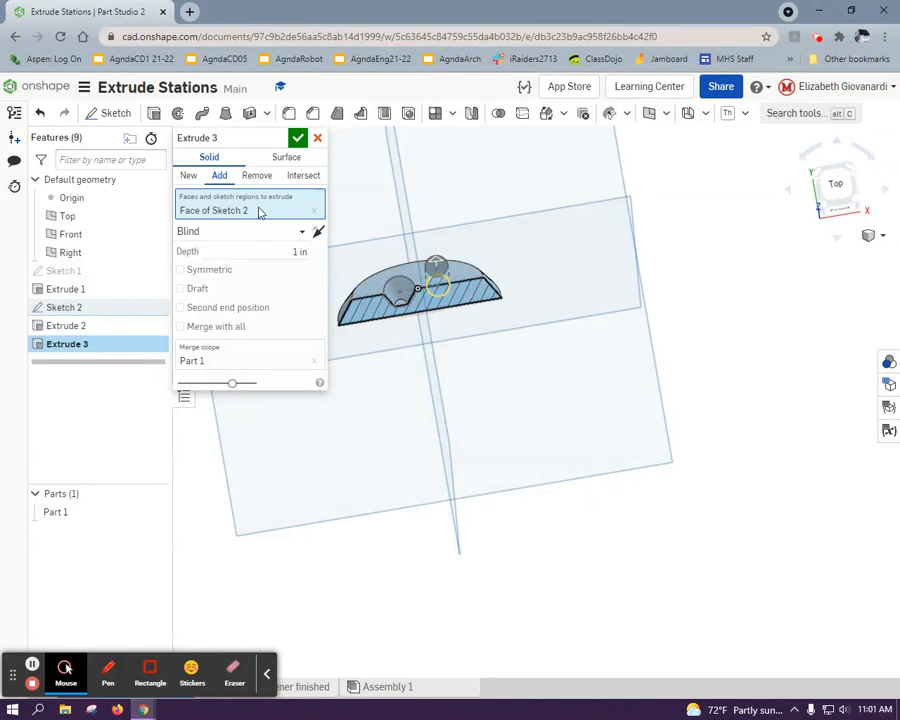
pyautogui.click(256, 175)
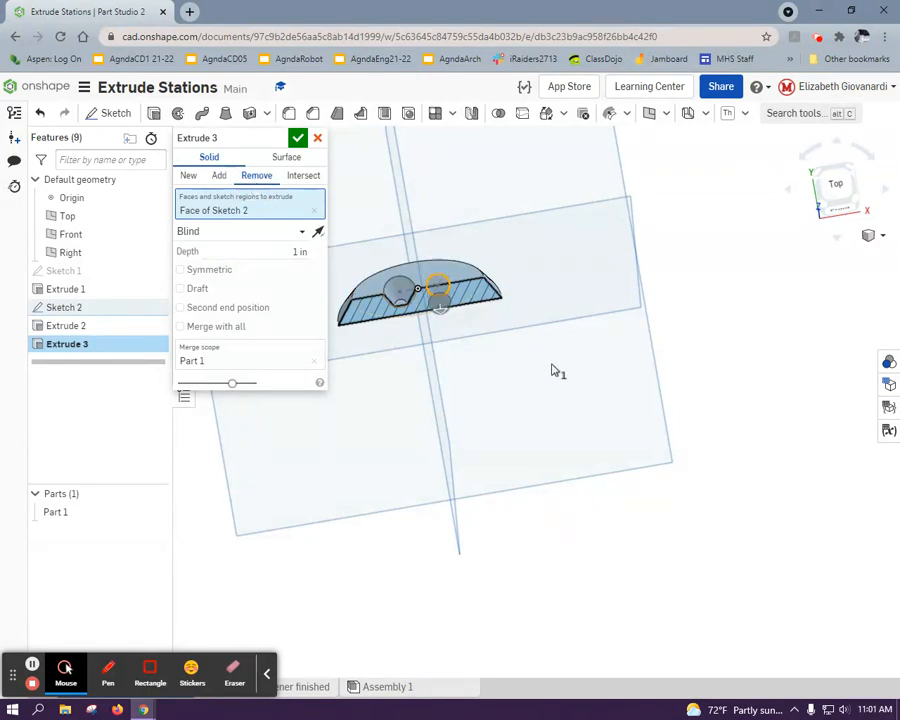
pyautogui.moveTo(645, 388); pyautogui.dragTo(666, 297, button='right')
pyautogui.click(832, 196)
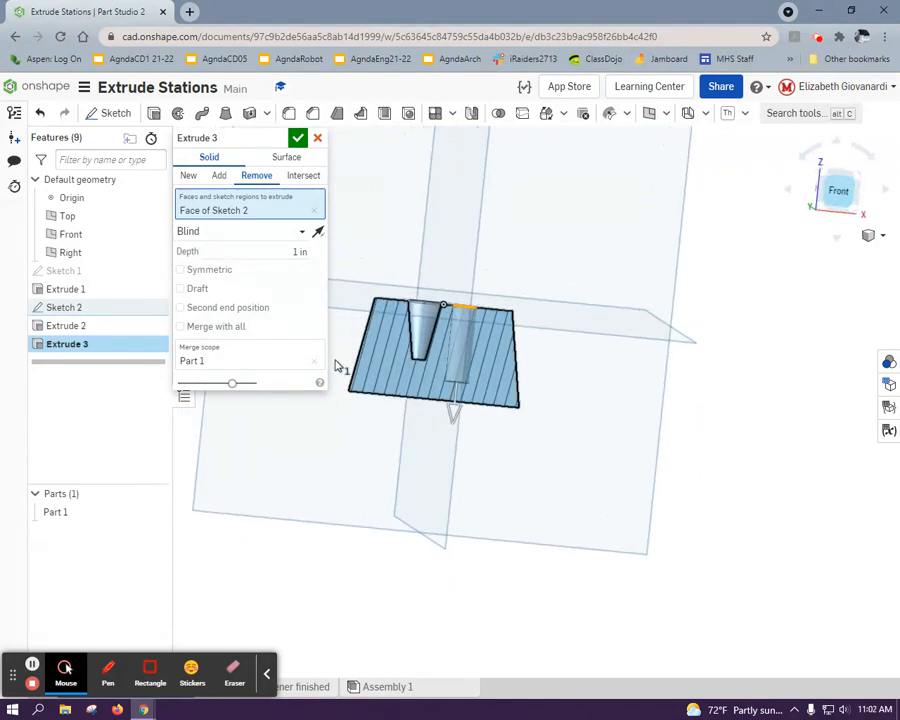
pyautogui.scroll(3, 573, 514)
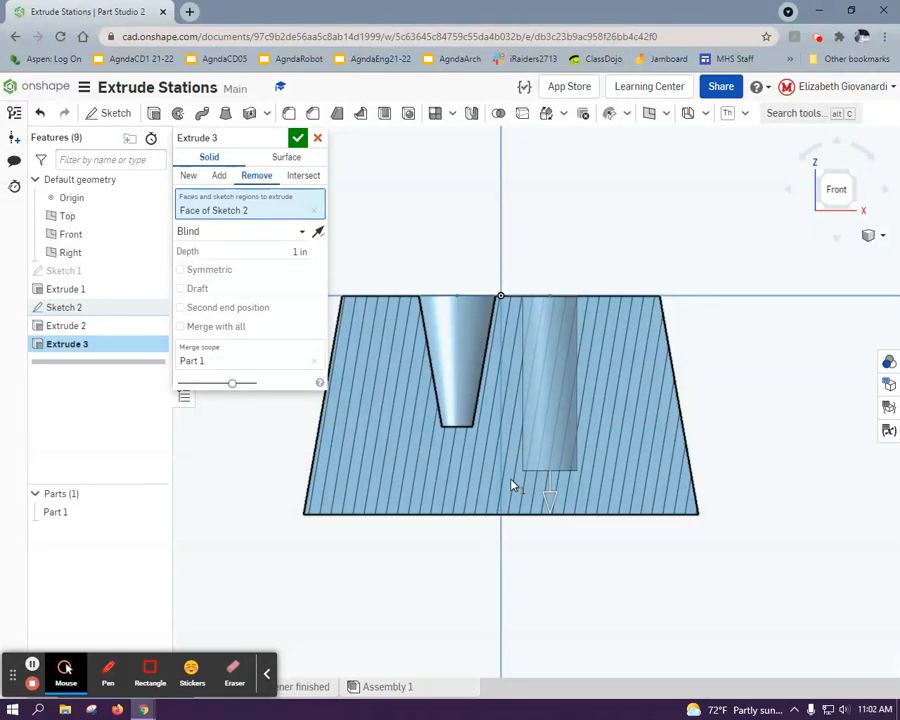
# Step: Give the smaller hole's cut a 10 degree draft and reverse the draft so it narrows downwards
pyautogui.click(195, 293)
pyautogui.click(257, 288)
pyautogui.write('1')
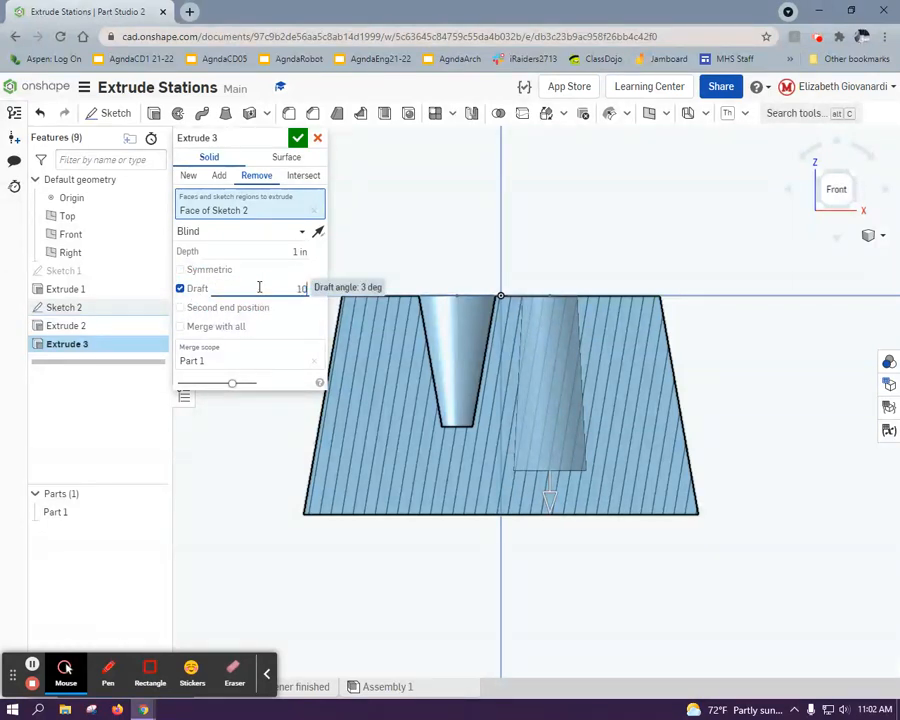
pyautogui.write('0')
pyautogui.press('Return')
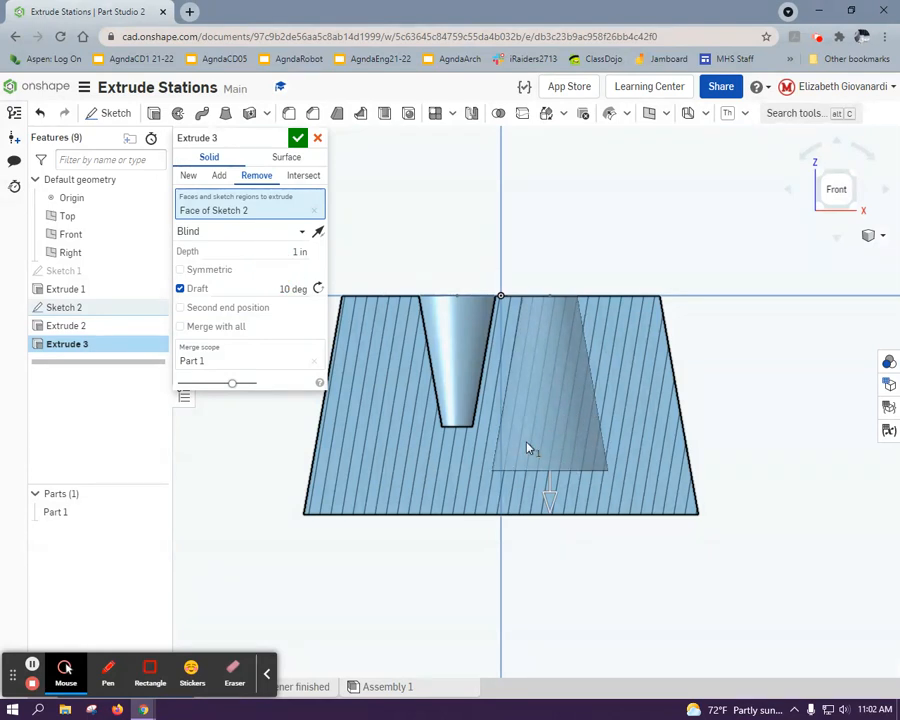
pyautogui.click(317, 289)
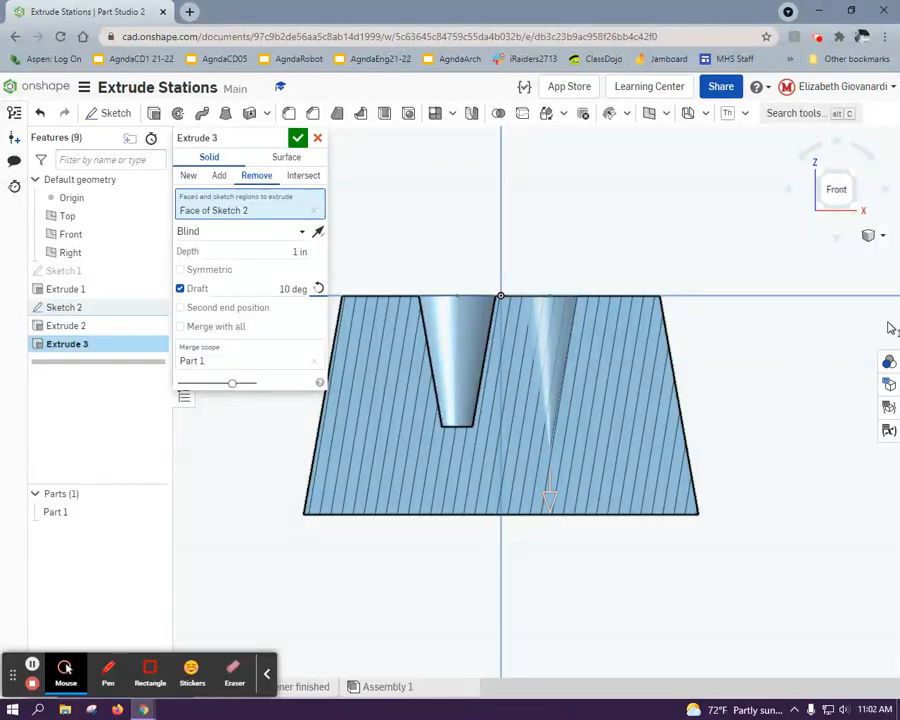
# Step: Check the smaller hole's depth in the reference drawing, set the cut depth to 0.5 in and accept it
pyautogui.hotkey('alt', 'Tab')
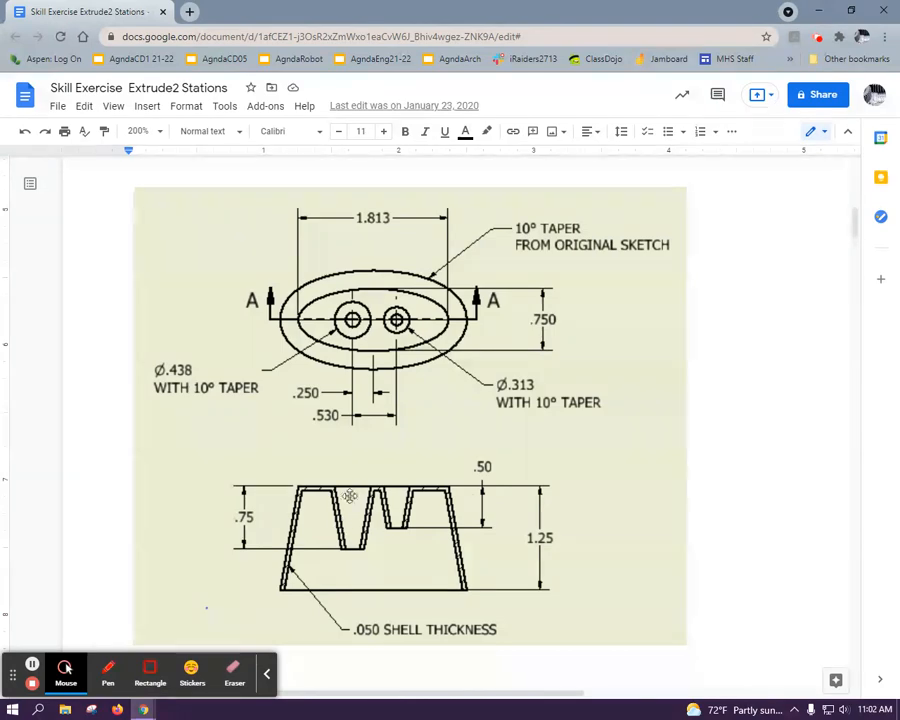
pyautogui.hotkey('alt', 'Tab')
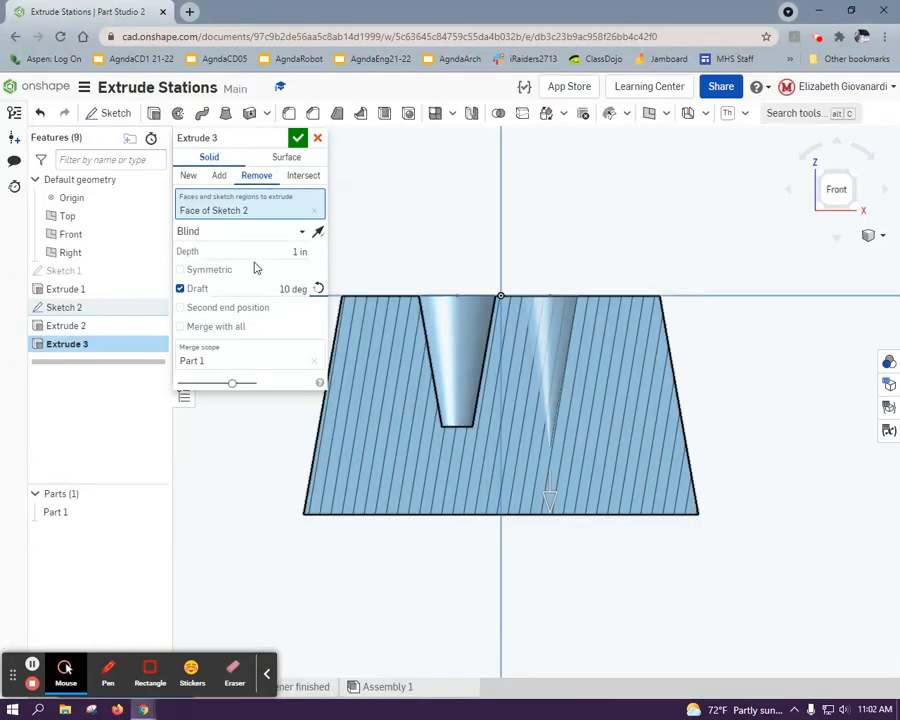
pyautogui.click(256, 251)
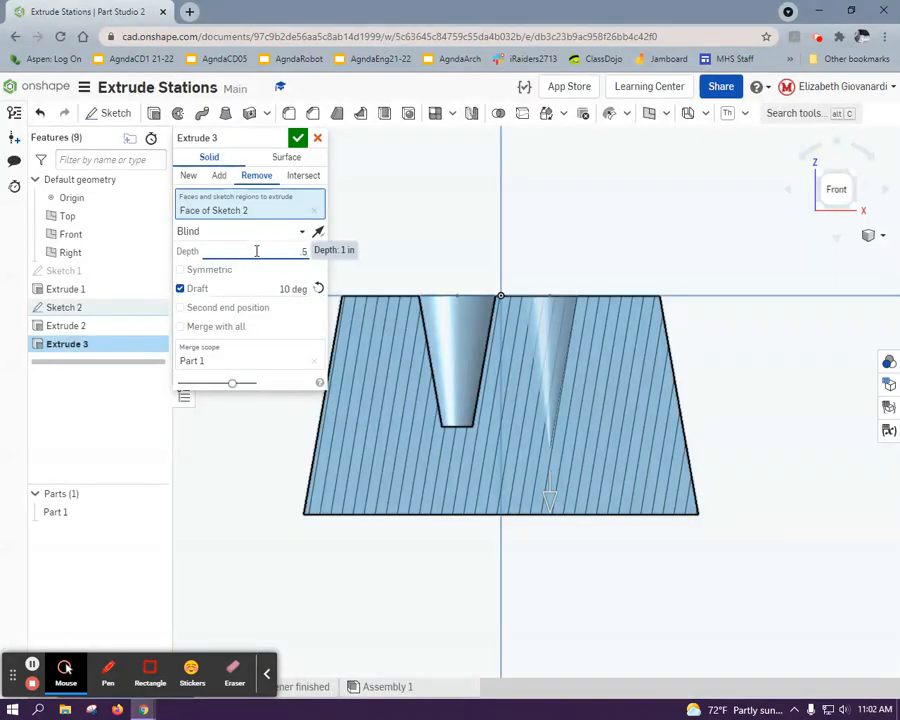
pyautogui.click(297, 137)
# Step: Start a Shell on the body and set its thickness to 0.05 in, as given in the reference drawing
pyautogui.moveTo(601, 254); pyautogui.dragTo(608, 203, button='right')
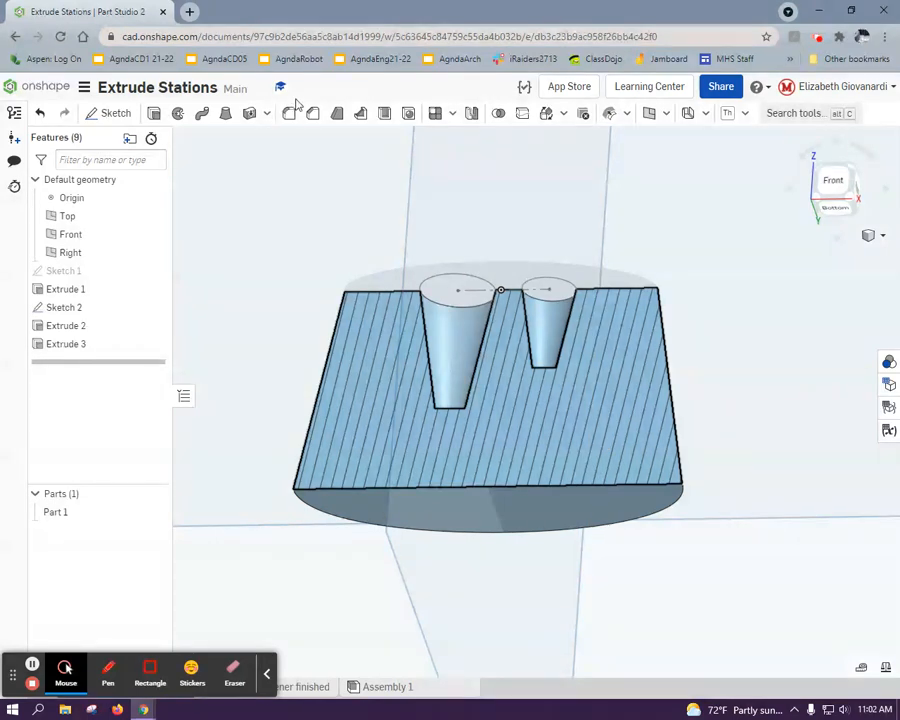
pyautogui.click(384, 116)
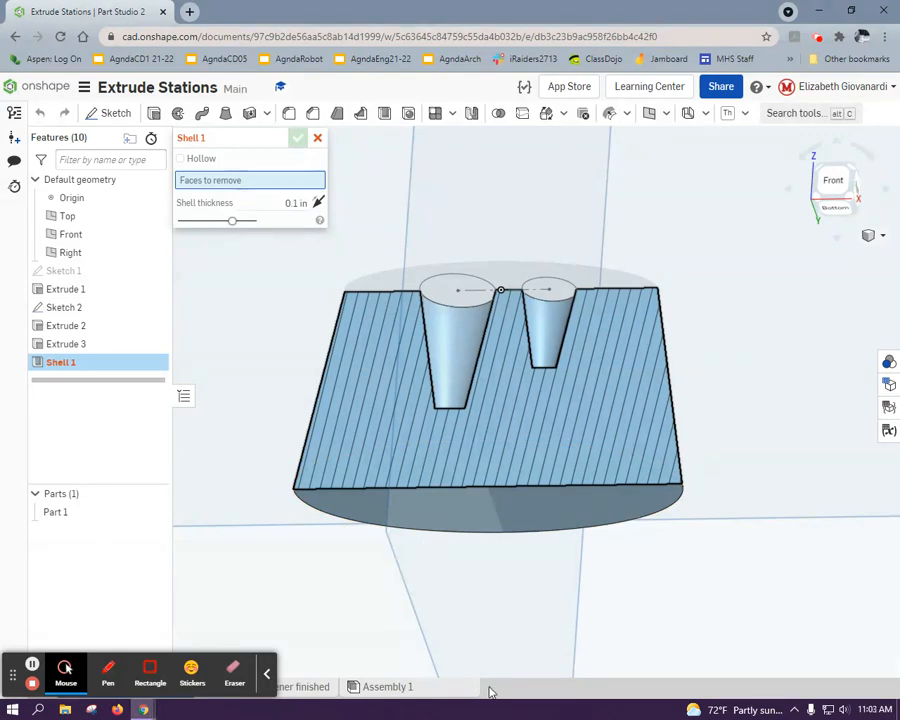
pyautogui.hotkey('alt', 'Tab')
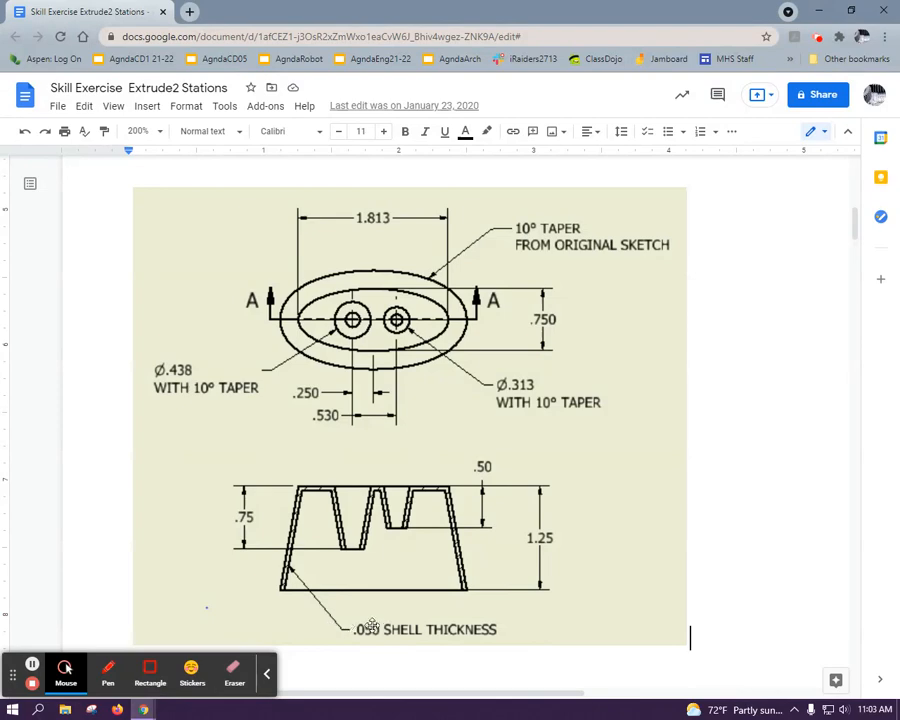
pyautogui.hotkey('alt', 'Tab')
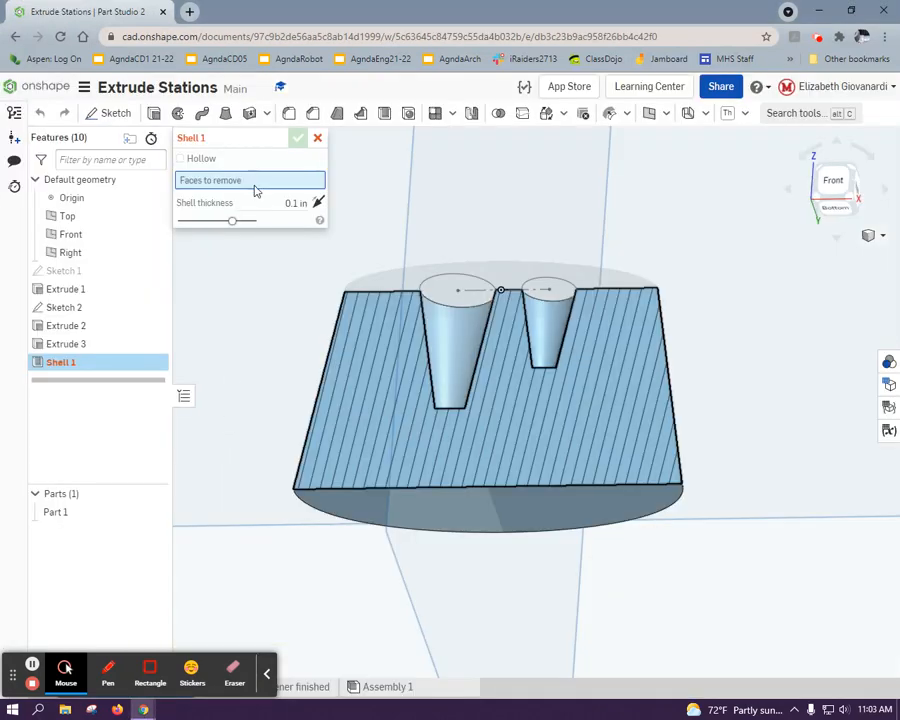
pyautogui.click(275, 204)
pyautogui.write('0')
pyautogui.click(290, 181)
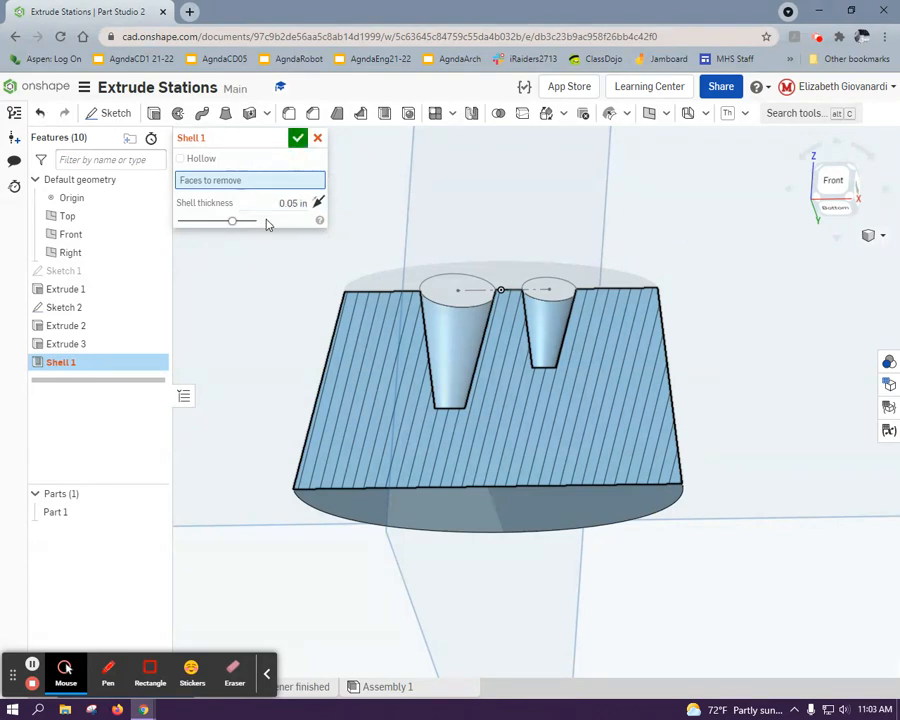
# Step: Select the body's large bottom face for removal in the shell, and turn off the section view
pyautogui.moveTo(492, 211); pyautogui.dragTo(491, 224, button='right')
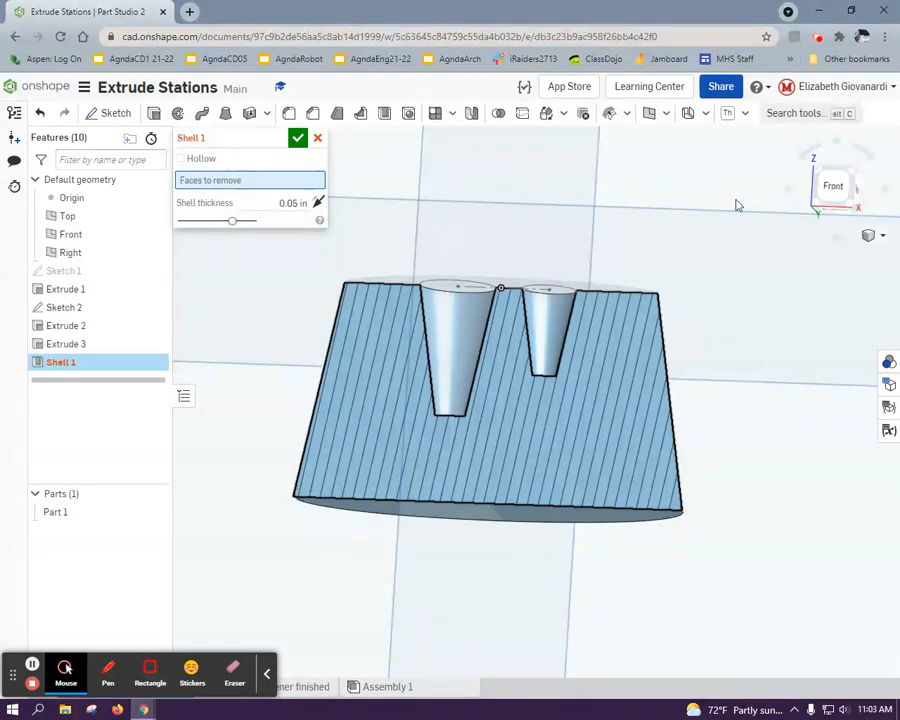
pyautogui.click(537, 516)
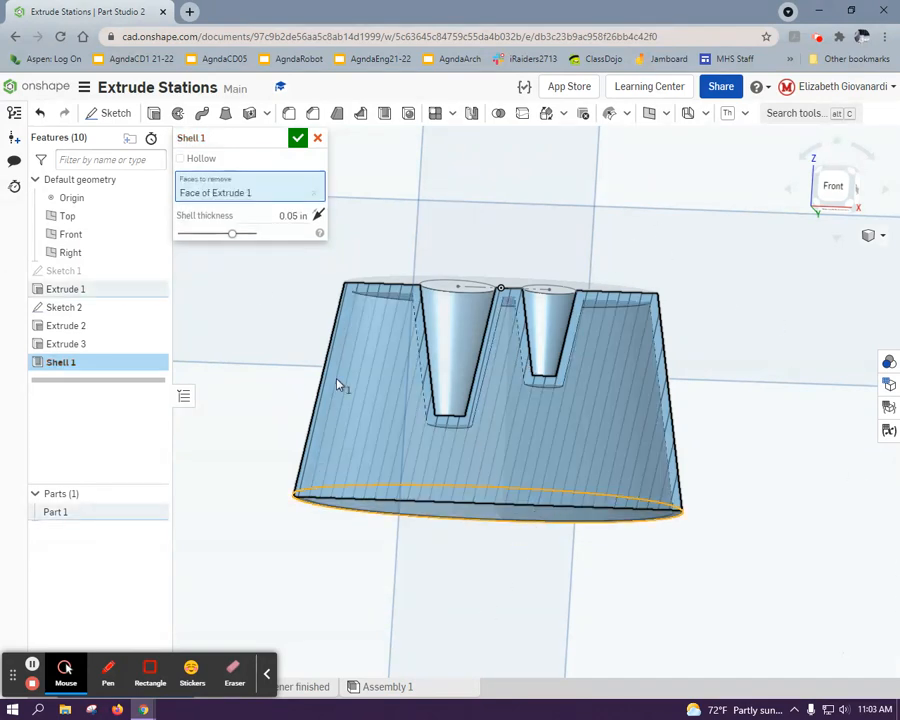
pyautogui.moveTo(476, 205); pyautogui.dragTo(512, 261, button='right')
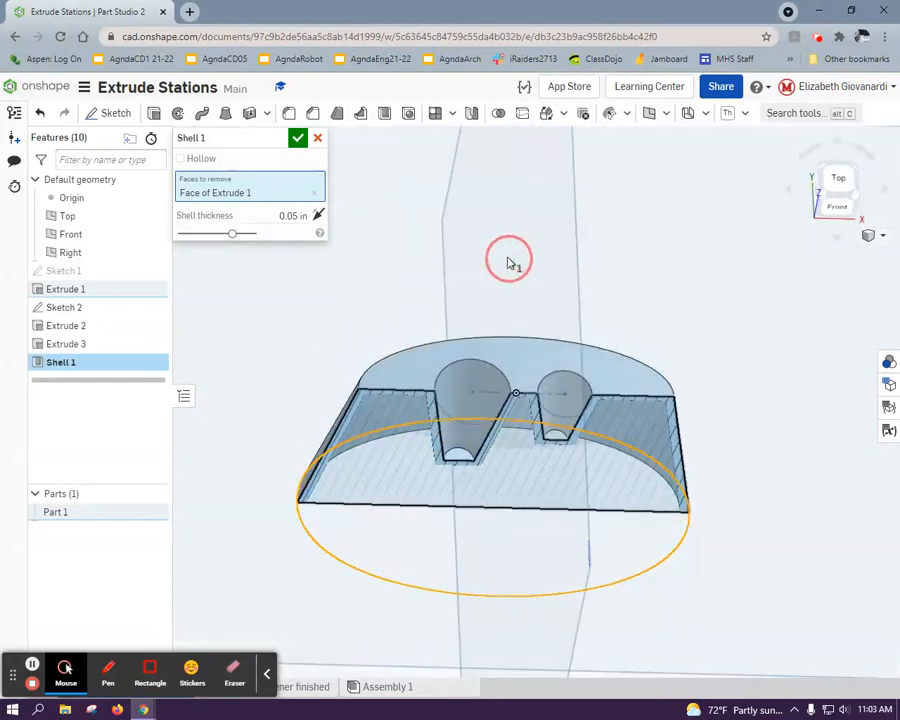
pyautogui.click(883, 238)
pyautogui.click(838, 520)
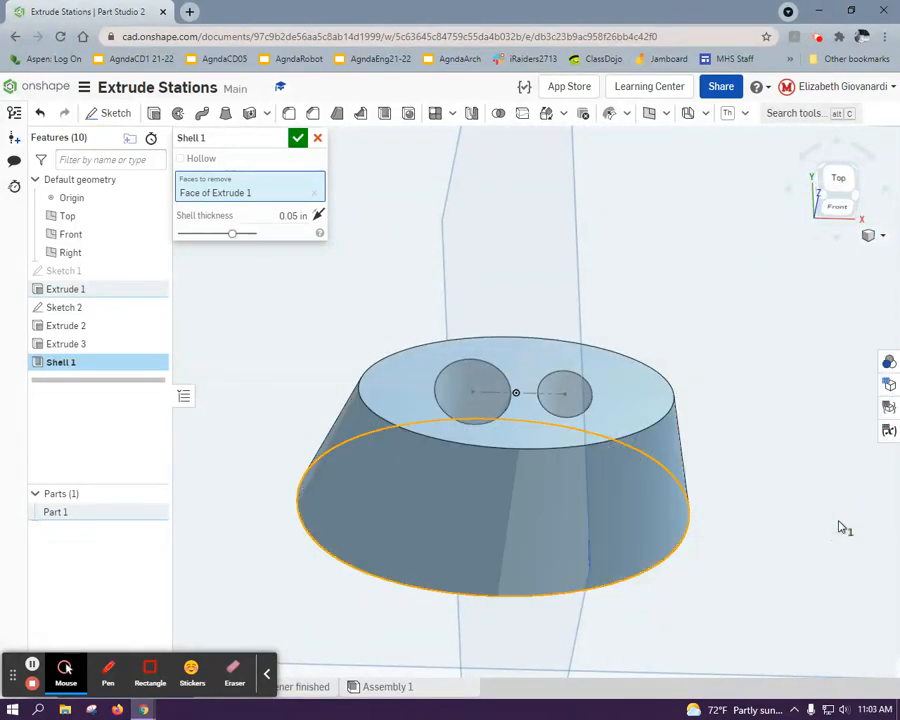
# Step: Add the bottom faces of both tapered holes to the shell's removed faces, and accept the shell
pyautogui.moveTo(715, 347); pyautogui.dragTo(699, 241, button='right')
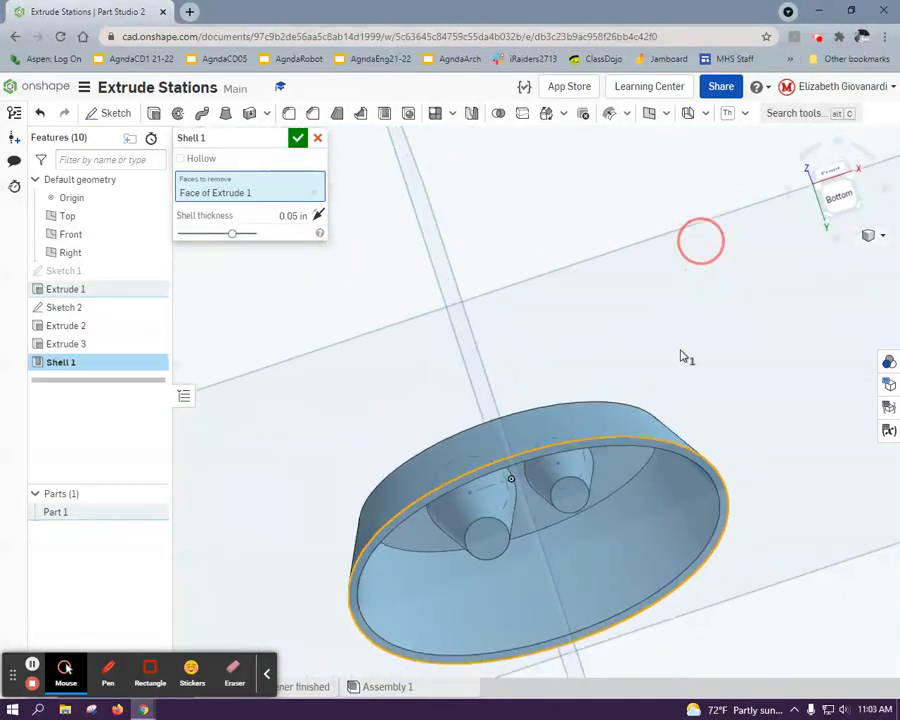
pyautogui.moveTo(563, 433); pyautogui.dragTo(596, 450, button='right')
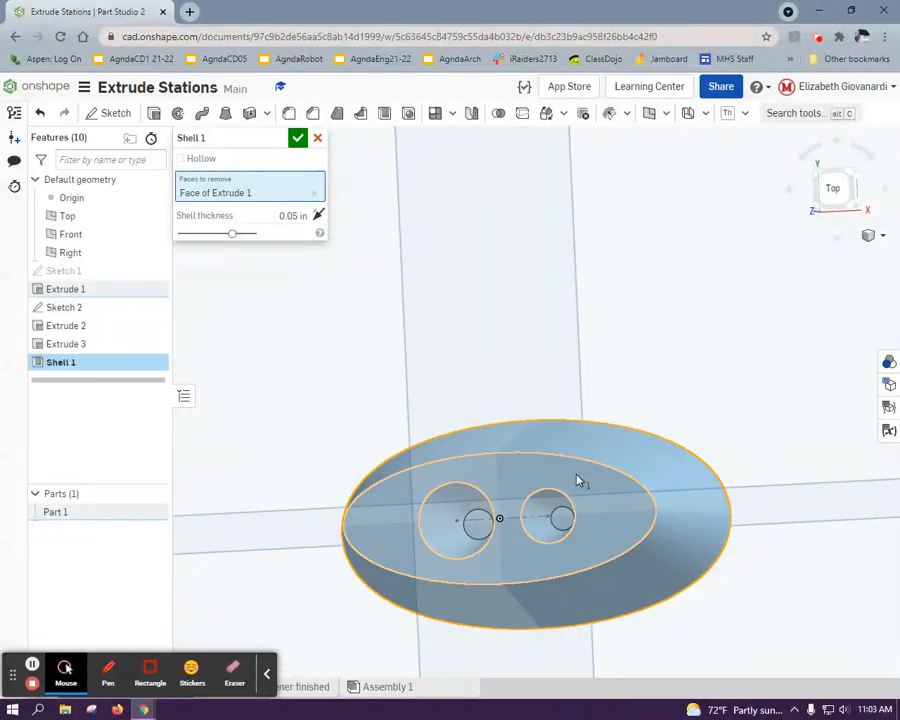
pyautogui.click(561, 526)
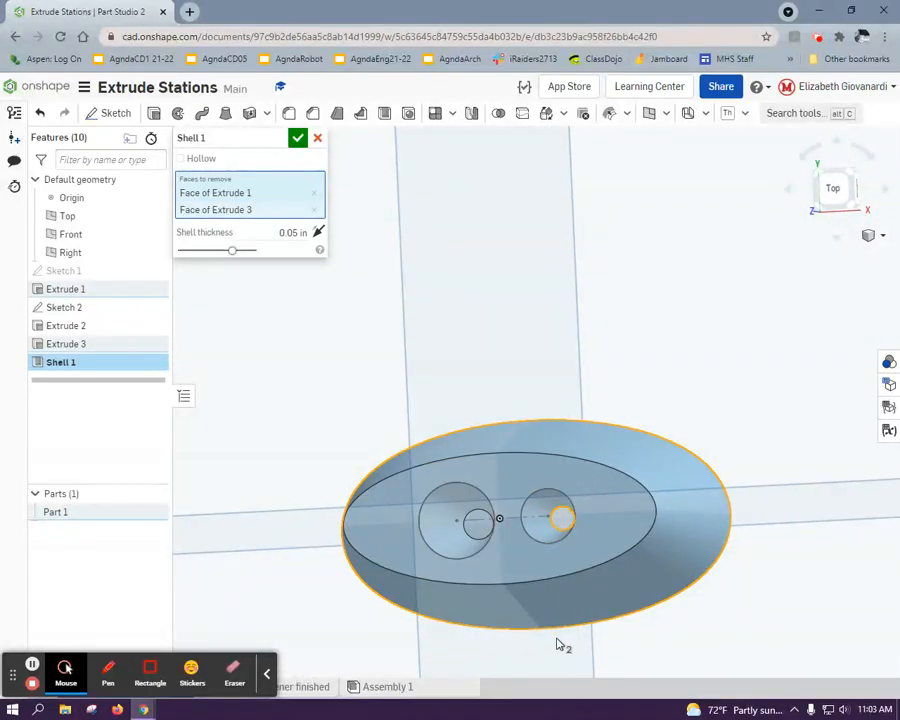
pyautogui.click(481, 535)
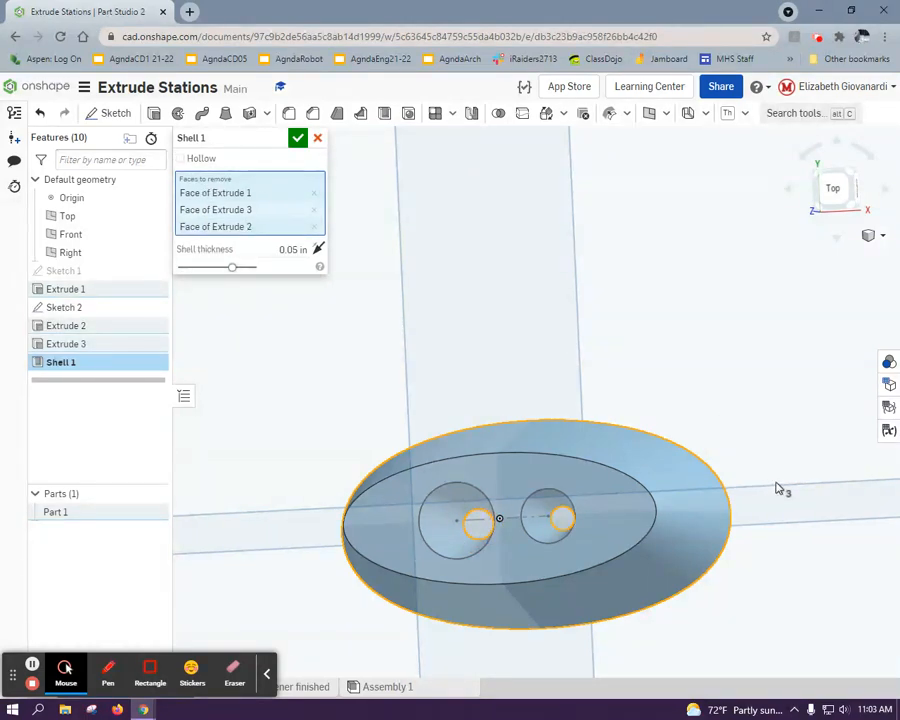
pyautogui.scroll(3, 797, 550)
pyautogui.moveTo(638, 256); pyautogui.dragTo(520, 181, button='right')
pyautogui.click(298, 140)
# Step: Hide Sketch 2, the Right, Front and Top planes and the origin so only the body is shown
pyautogui.moveTo(322, 322)
pyautogui.mouseDown(button='right')
pyautogui.moveTo(462, 362)
pyautogui.moveTo(446, 209)
pyautogui.moveTo(472, 283)
pyautogui.moveTo(448, 342)
pyautogui.mouseUp(button='right')
pyautogui.click(155, 307)
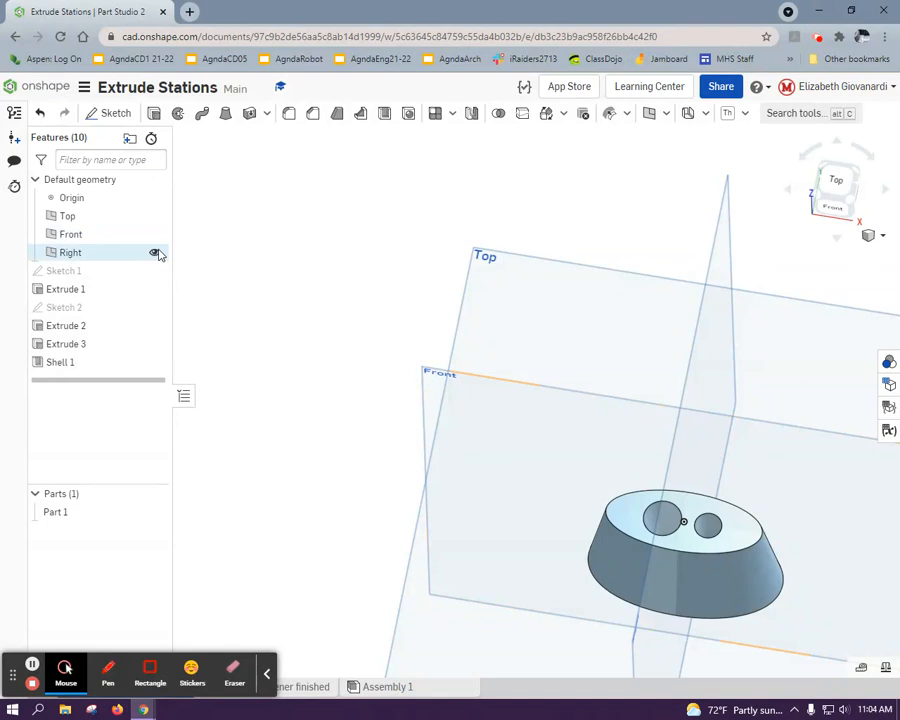
pyautogui.click(155, 252)
pyautogui.click(155, 235)
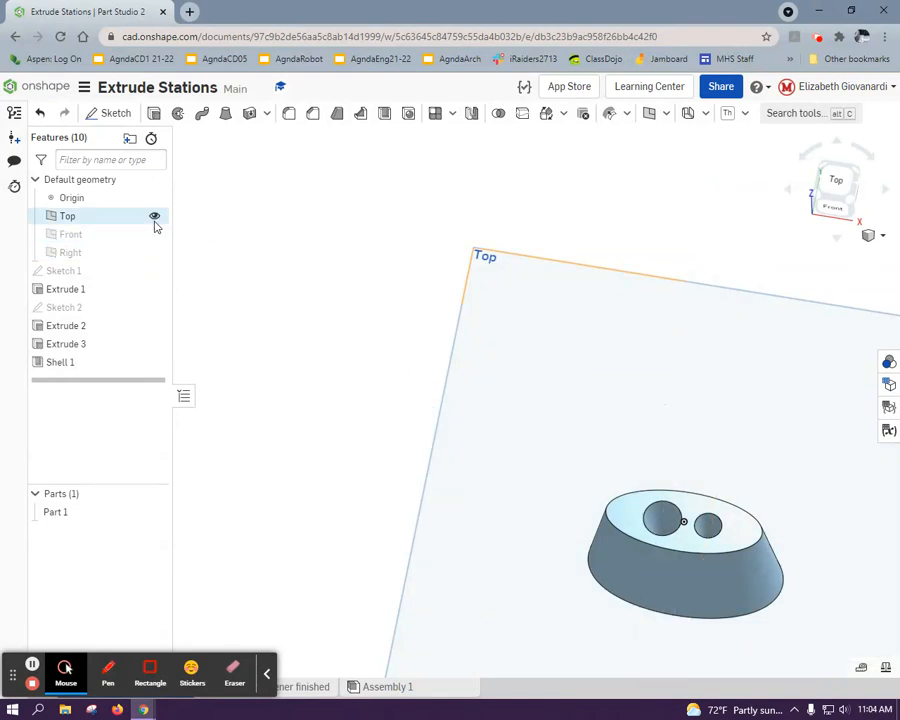
pyautogui.click(155, 216)
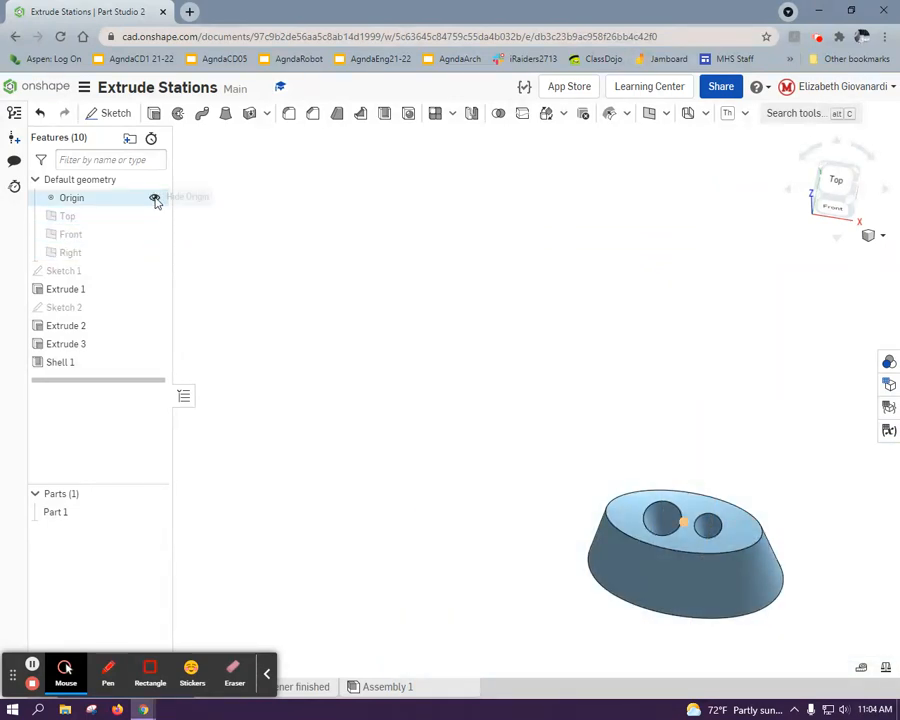
pyautogui.click(156, 197)
pyautogui.scroll(-2, 415, 505)
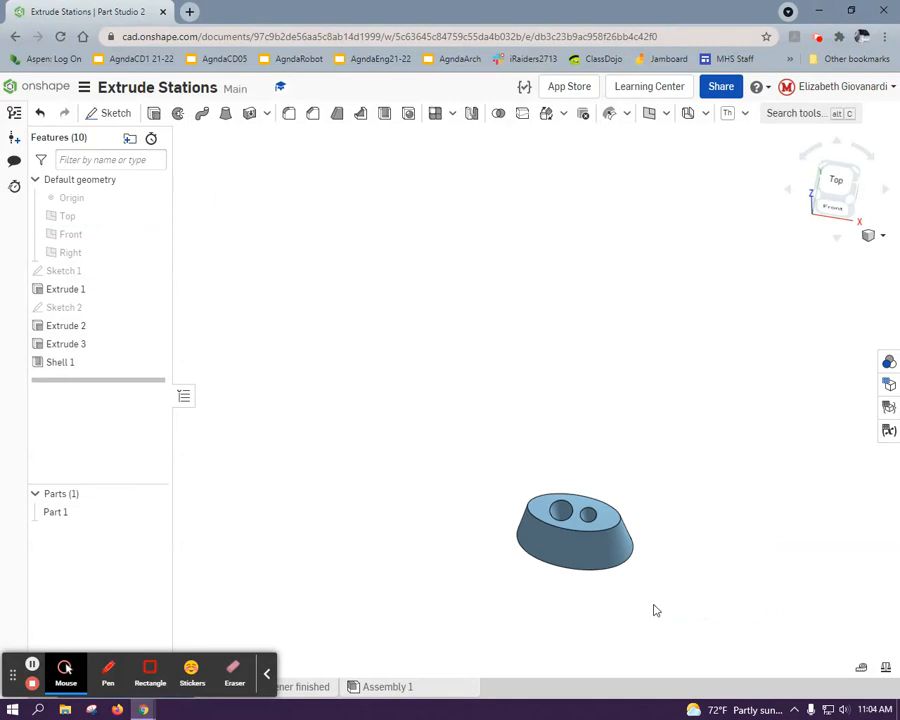
pyautogui.scroll(5, 620, 628)
pyautogui.click(517, 541)
pyautogui.moveTo(517, 541); pyautogui.dragTo(526, 508, button='right')
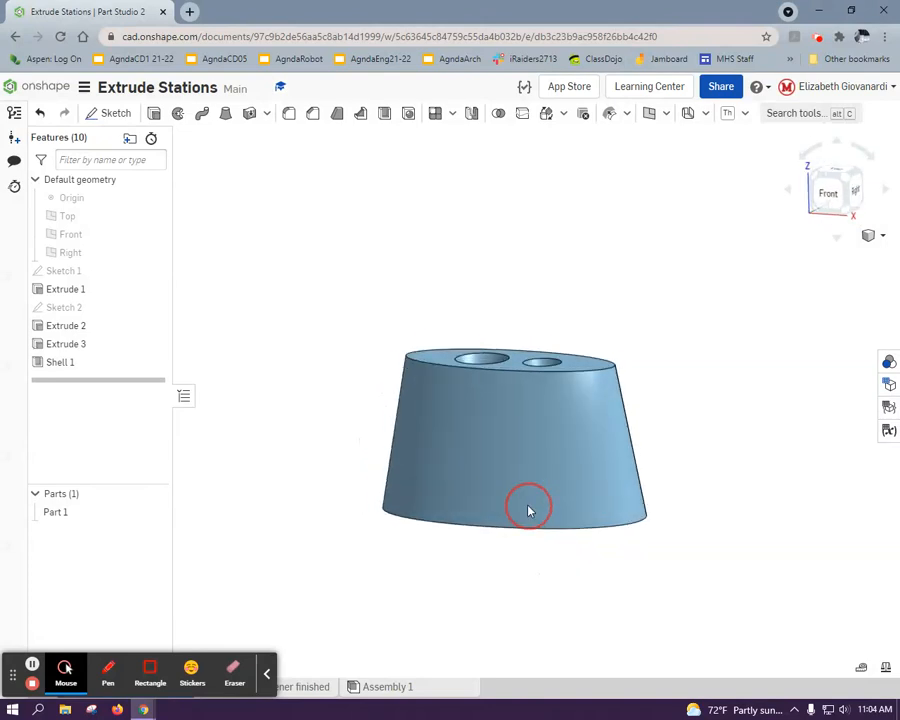
pyautogui.rightClick(110, 515)
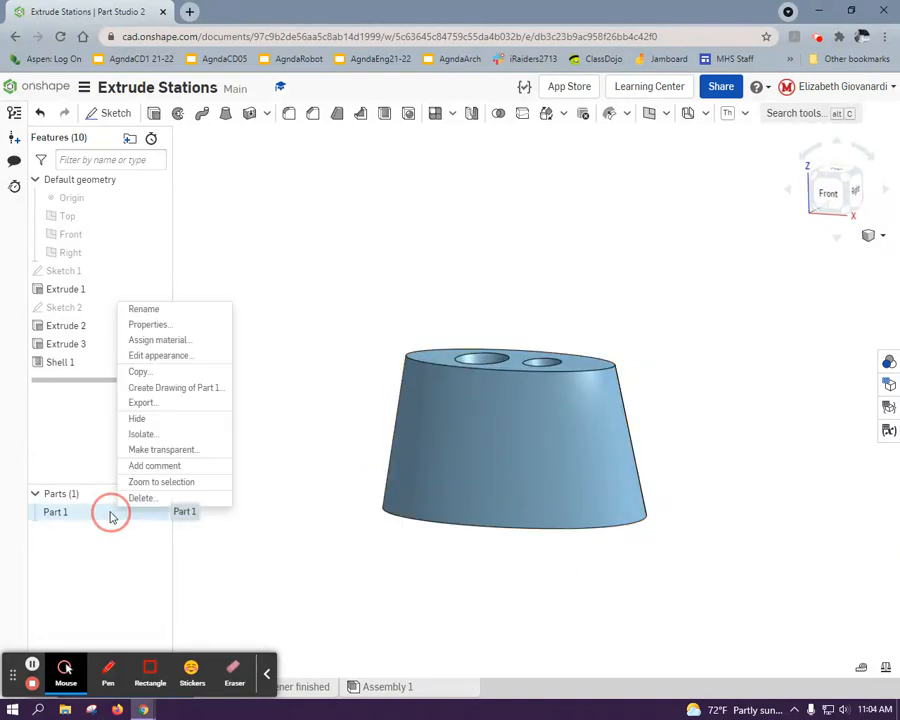
pyautogui.click(160, 341)
pyautogui.click(370, 516)
# Step: Change the appearance of Part 1 to the purple colour AE55BC
pyautogui.rightClick(56, 511)
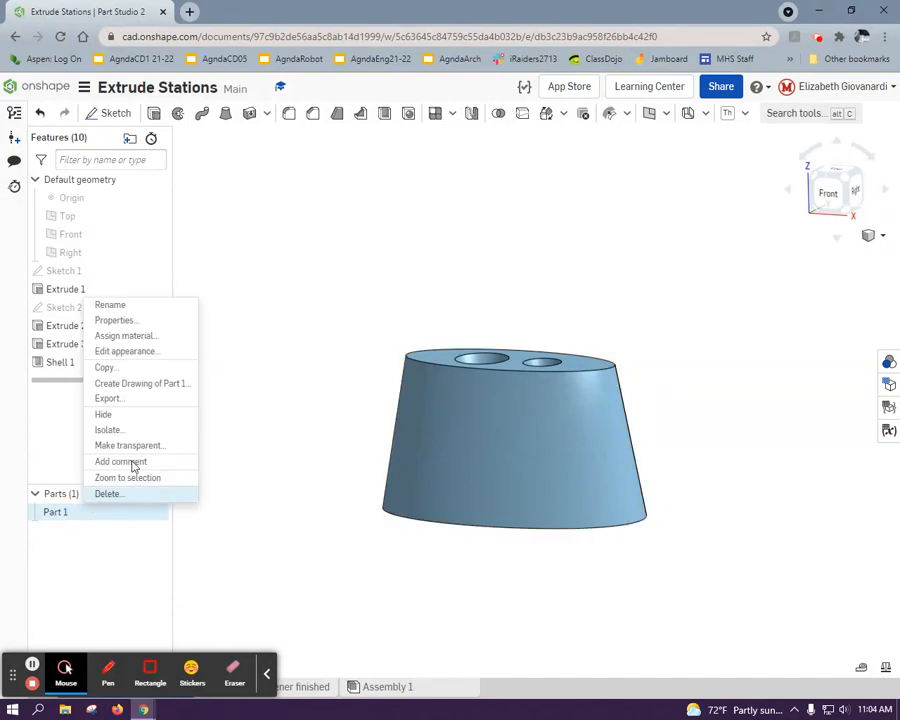
pyautogui.click(134, 352)
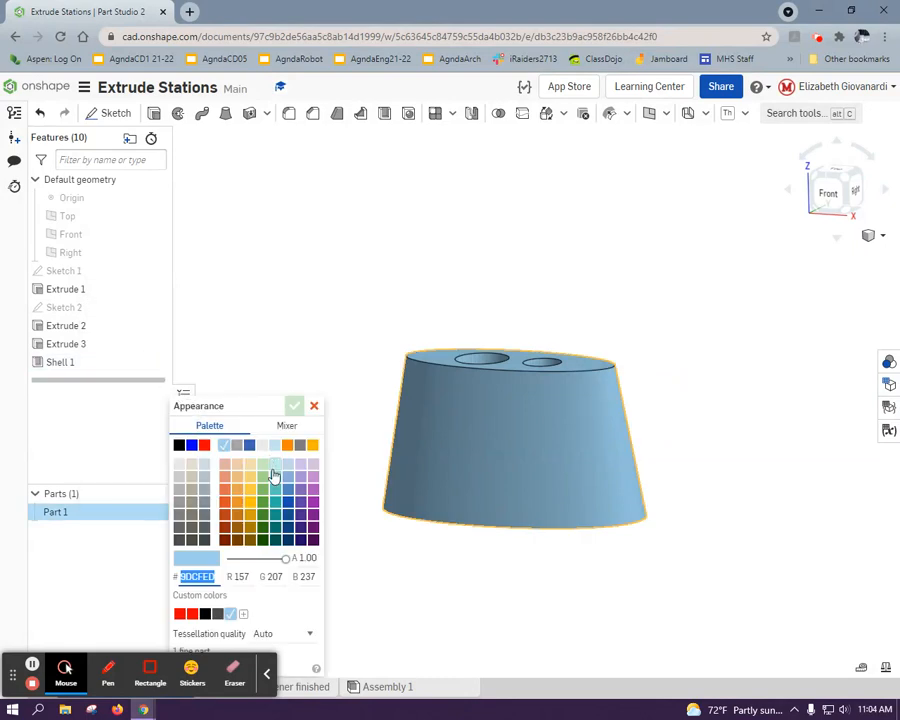
pyautogui.click(313, 491)
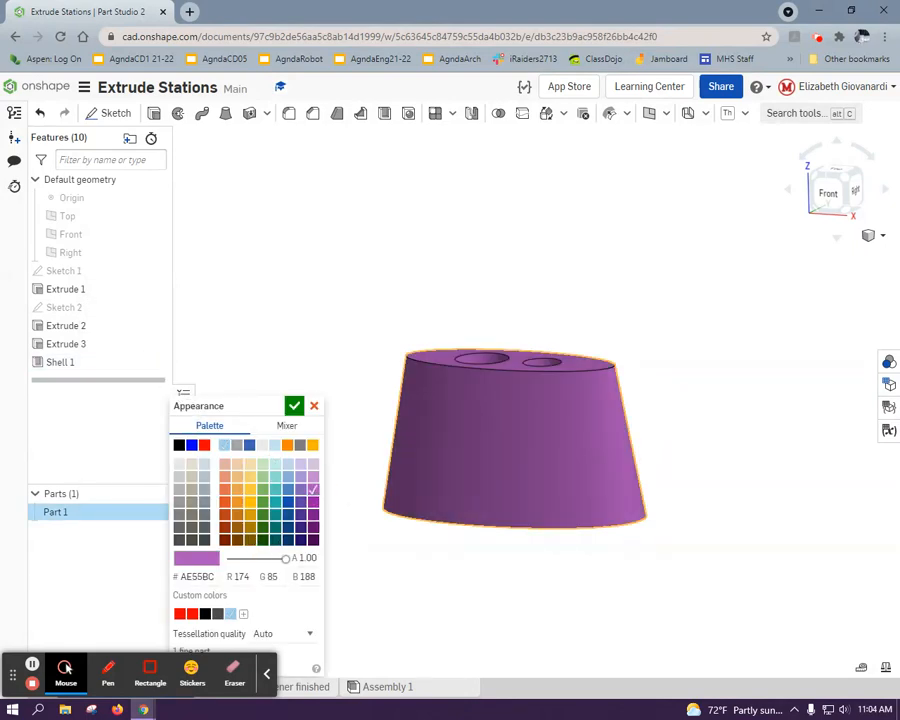
pyautogui.click(299, 408)
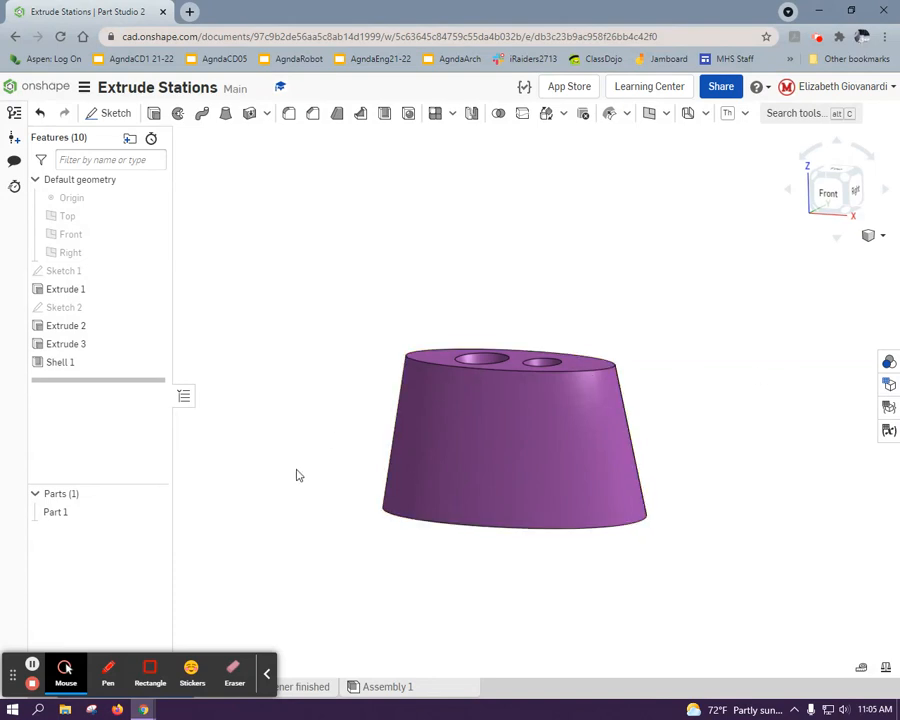
# Step: Assign the Acrylic material from the Onshape Material Library to Part 1
pyautogui.rightClick(94, 510)
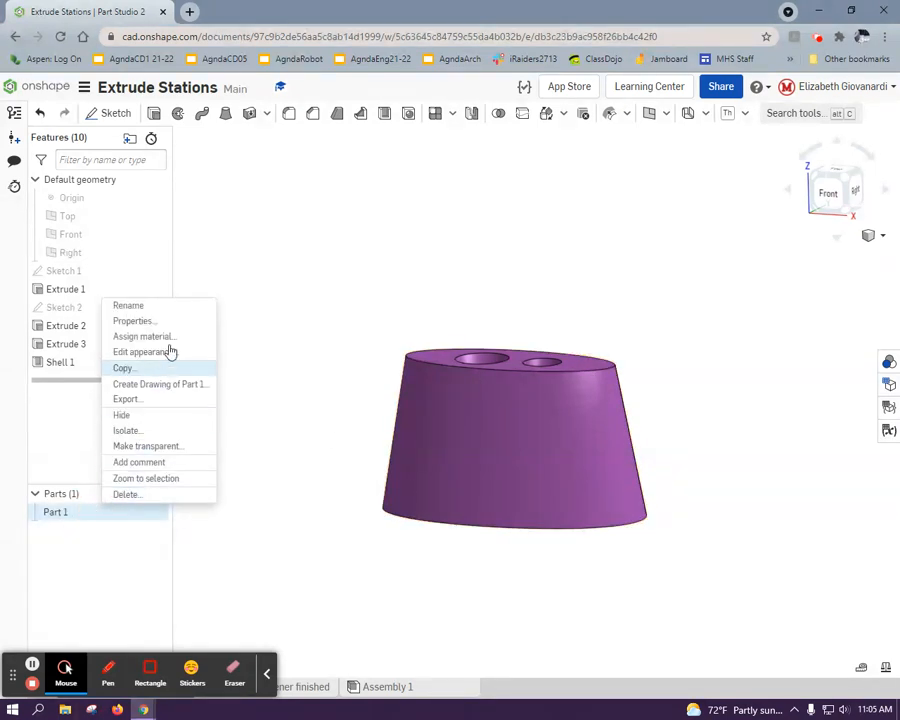
pyautogui.click(172, 338)
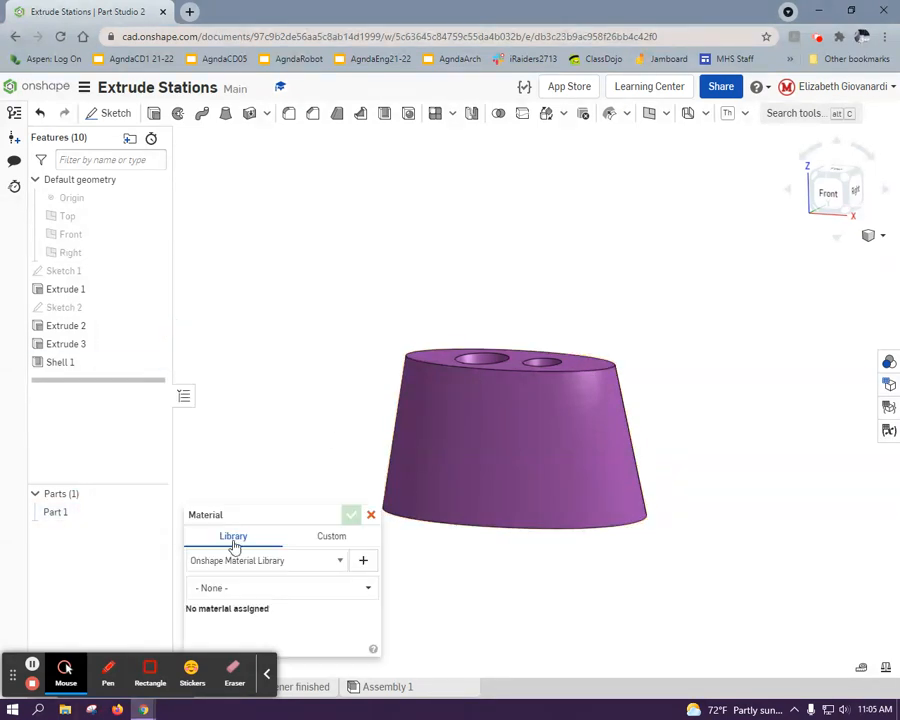
pyautogui.click(271, 588)
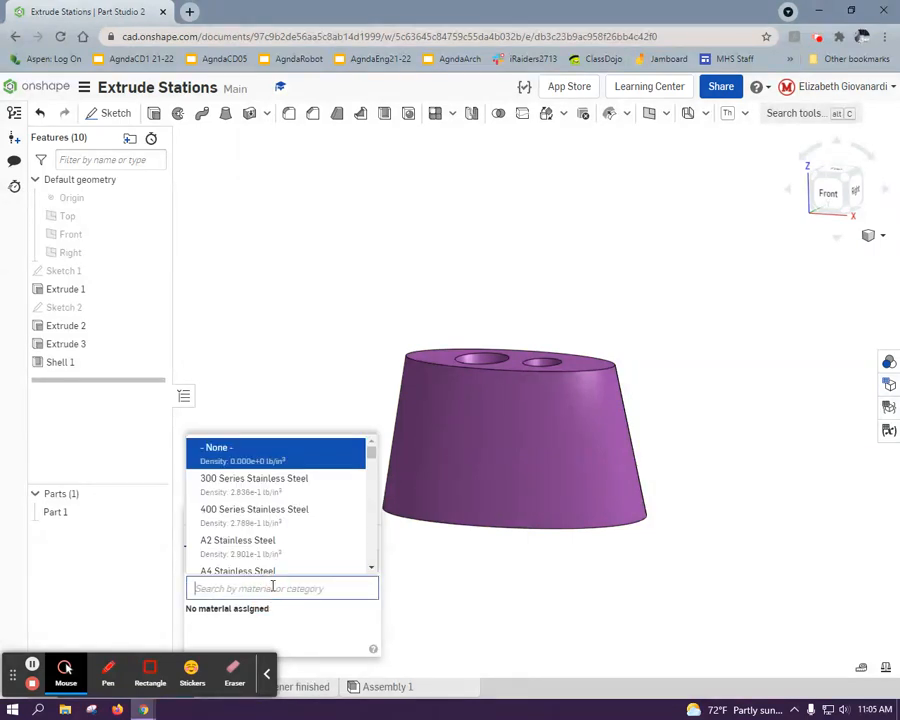
pyautogui.write('acry')
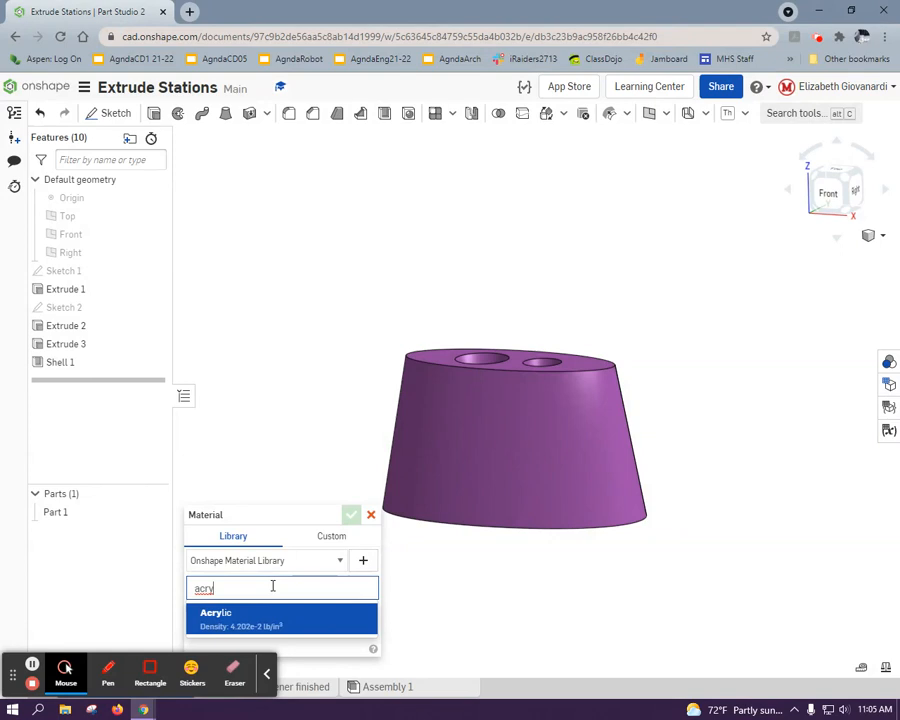
pyautogui.click(275, 620)
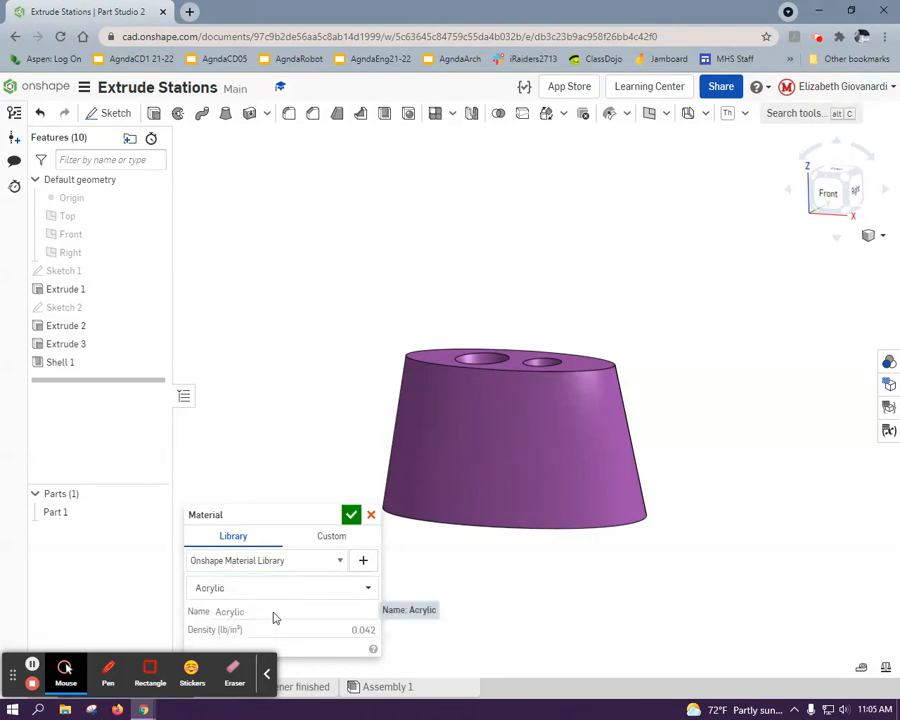
pyautogui.click(351, 515)
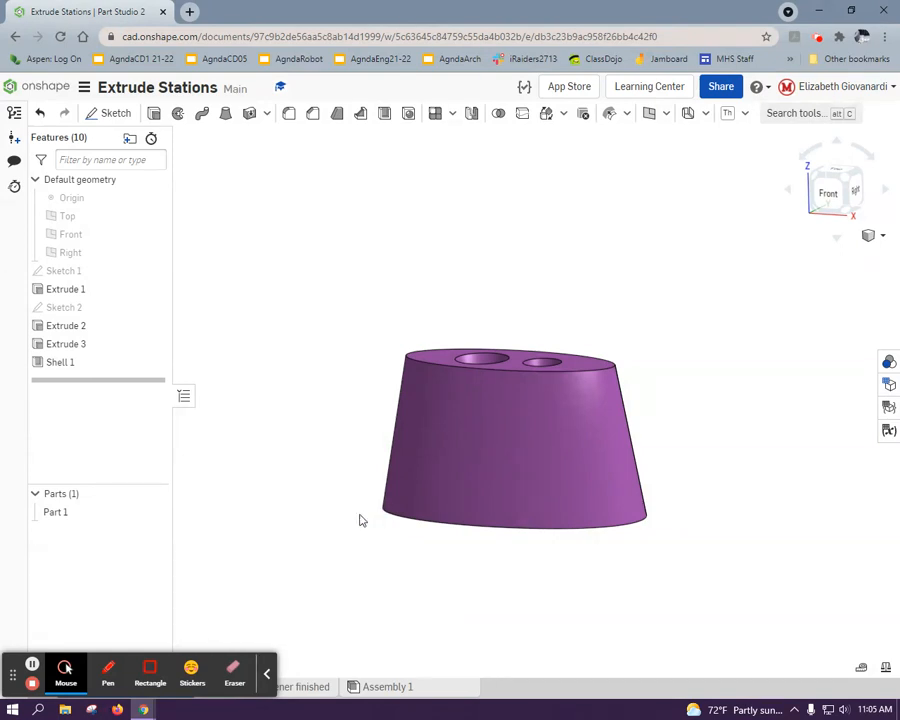
# Step: Examine the mass properties of Part 1, including its mass, volume and surface area, and close the read-out
pyautogui.click(885, 667)
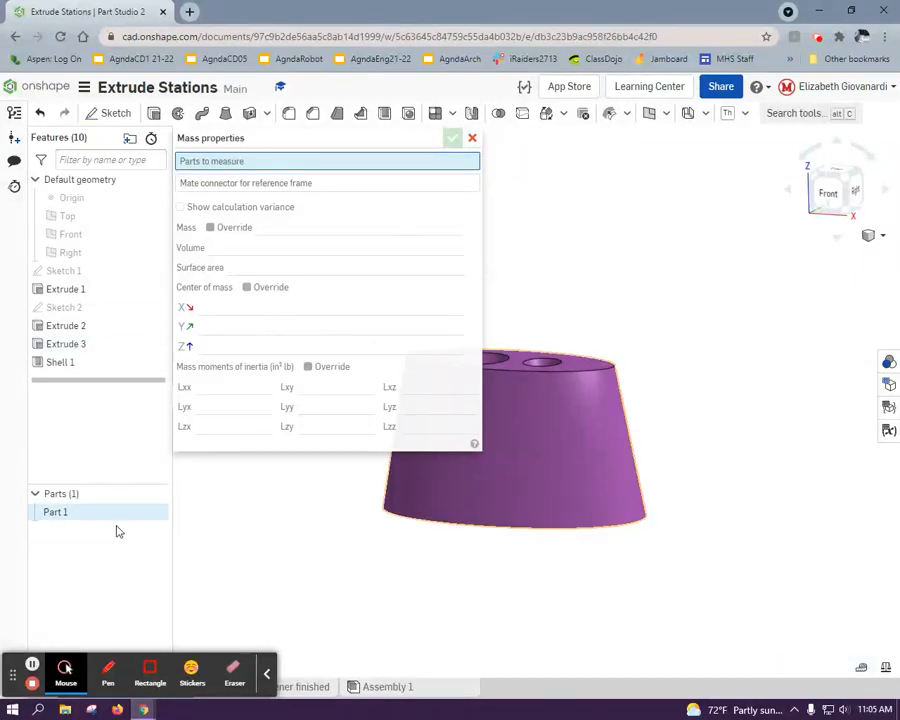
pyautogui.click(72, 514)
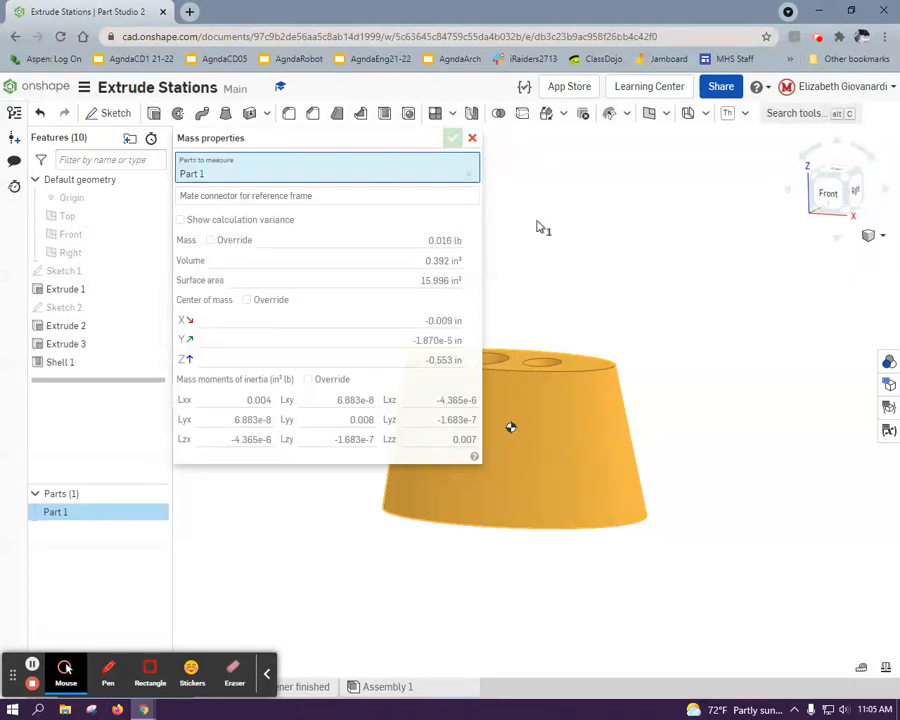
pyautogui.click(472, 139)
pyautogui.click(631, 365)
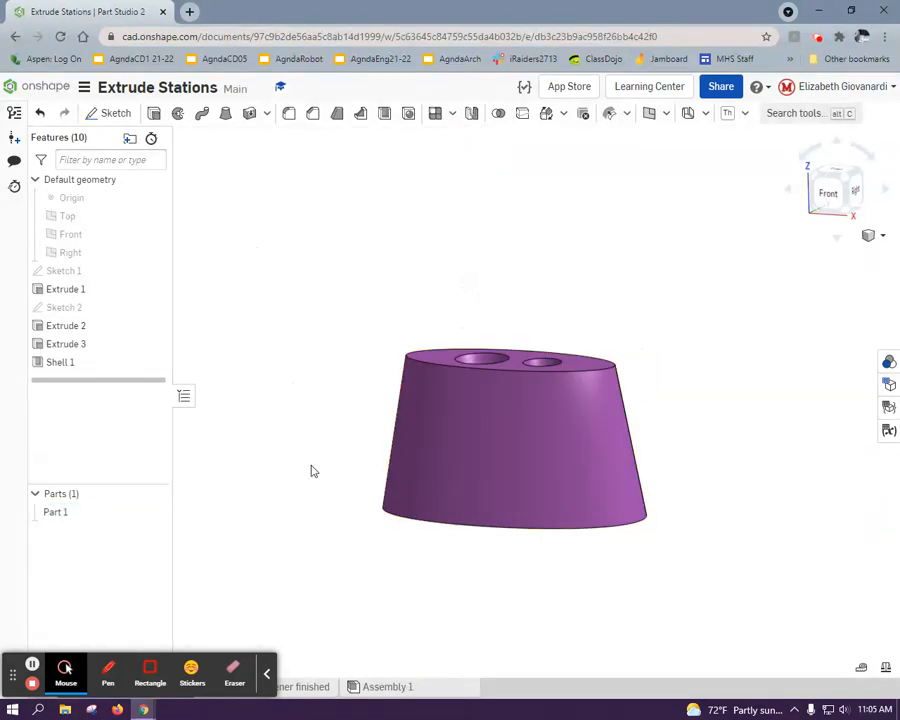